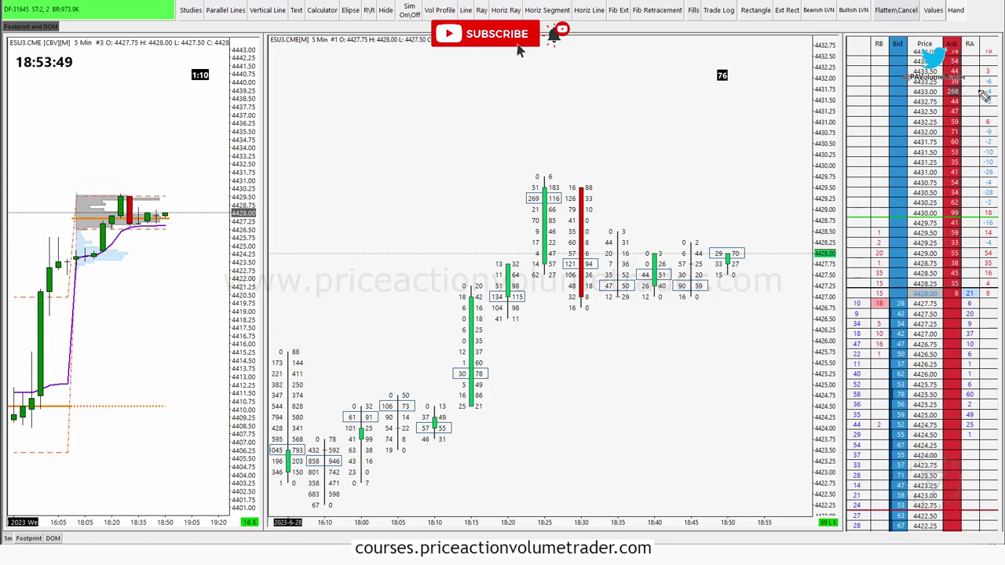
# - Circle the upper price levels of the DOM and the 18:20–18:50 footprint bars, and clear the ink
pyautogui.moveTo(891, 72)
pyautogui.mouseDown()
pyautogui.moveTo(973, 227)
pyautogui.moveTo(903, 196)
pyautogui.moveTo(959, 237)
pyautogui.mouseUp()
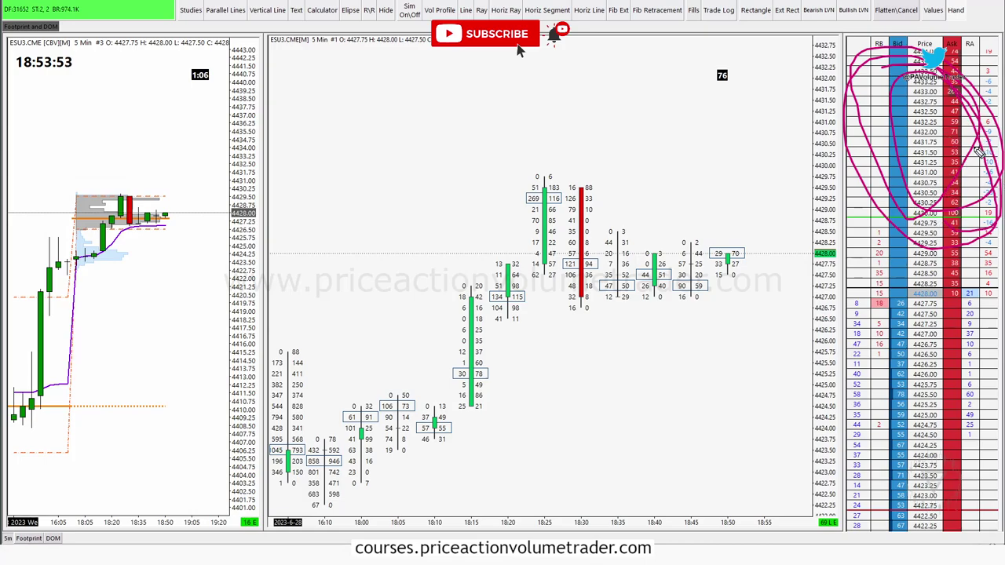
pyautogui.moveTo(503, 161)
pyautogui.mouseDown()
pyautogui.moveTo(683, 153)
pyautogui.moveTo(644, 164)
pyautogui.moveTo(534, 276)
pyautogui.moveTo(574, 126)
pyautogui.mouseUp()
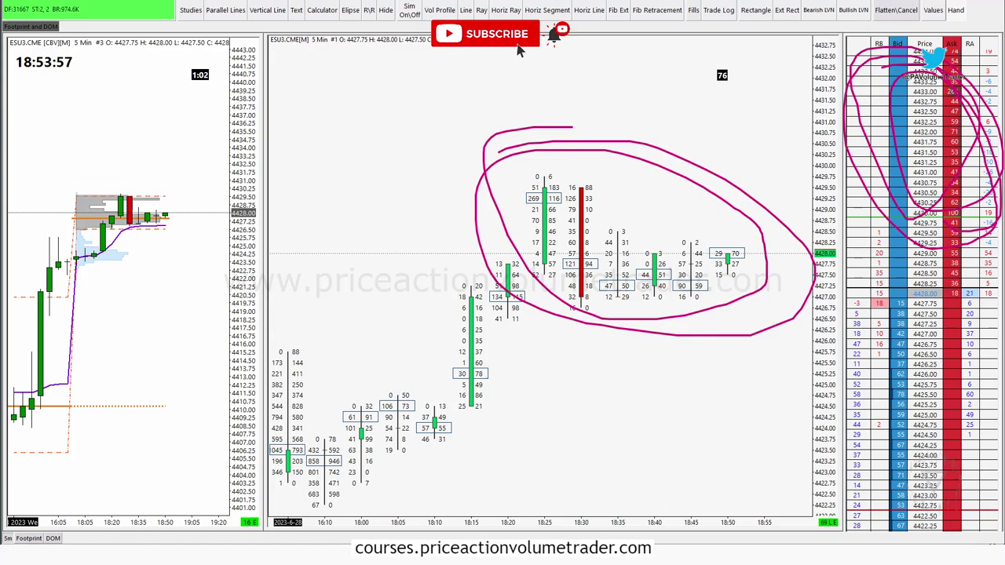
pyautogui.press('Escape')
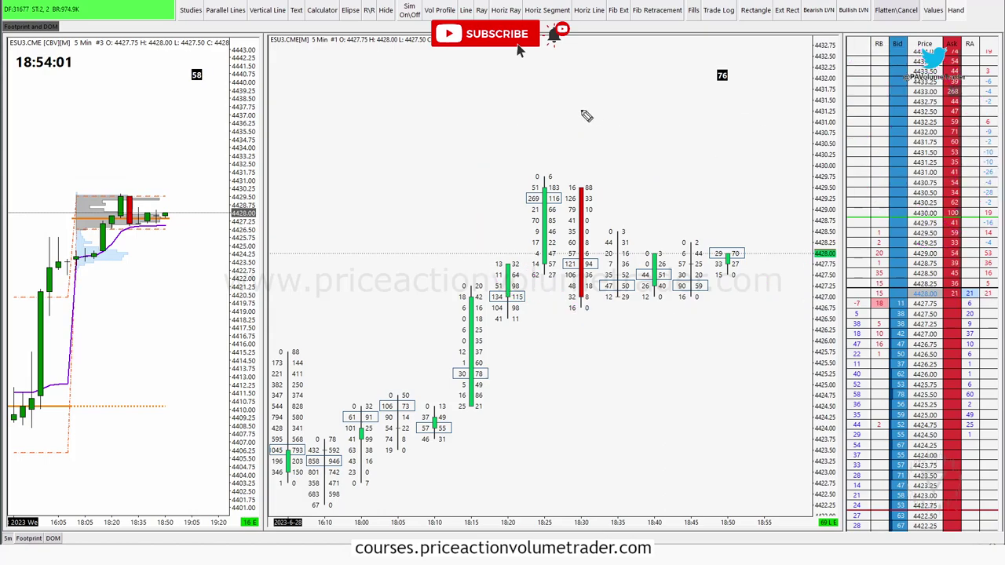
# - Draw an upward arrow above the footprint bars and a downward arrow beneath them, and clear both arrows
pyautogui.moveTo(470, 190)
pyautogui.mouseDown()
pyautogui.moveTo(503, 51)
pyautogui.moveTo(517, 92)
pyautogui.mouseUp()
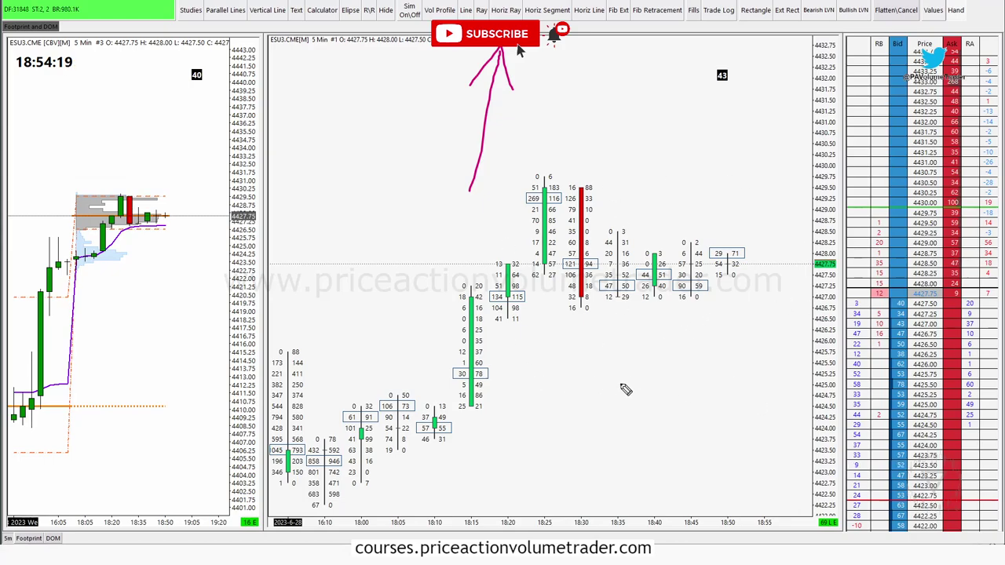
pyautogui.moveTo(608, 381)
pyautogui.mouseDown()
pyautogui.moveTo(552, 520)
pyautogui.moveTo(583, 499)
pyautogui.mouseUp()
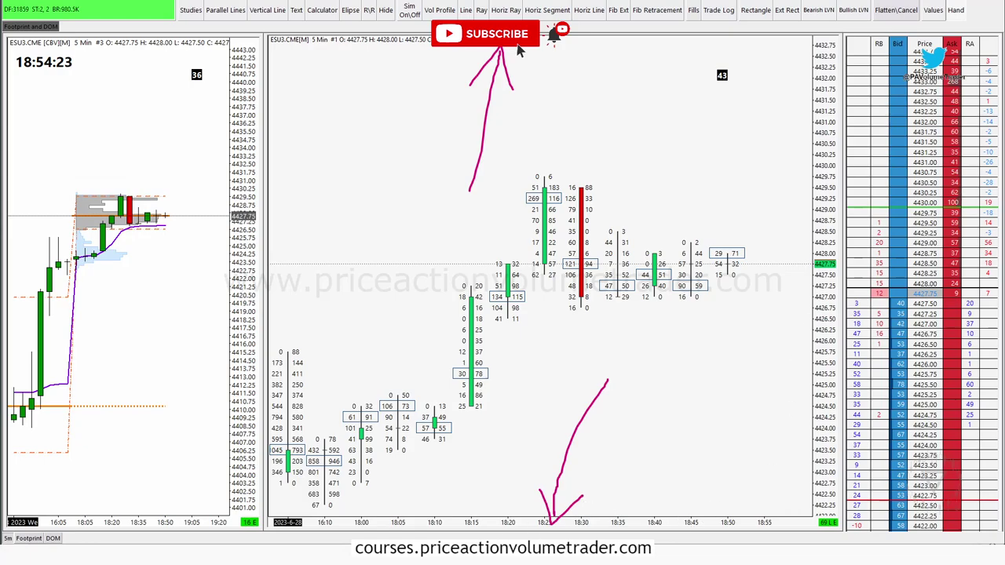
pyautogui.press('e')
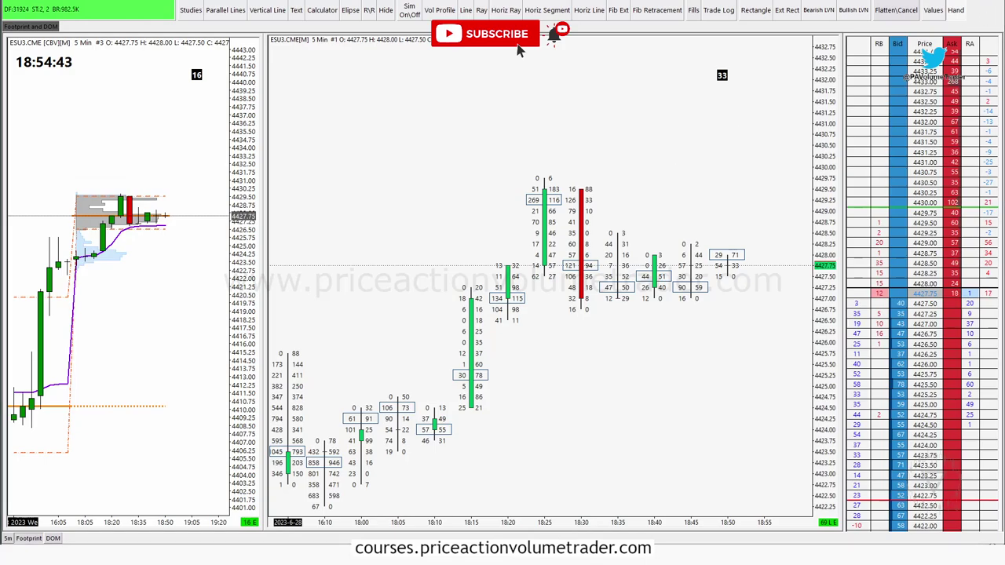
# - Circle the DOM's ask orders around 4430–4432.50 and the latest cluster of footprint bars, and erase the circles
pyautogui.moveTo(954, 98); pyautogui.dragTo(959, 110)
pyautogui.moveTo(569, 156)
pyautogui.mouseDown()
pyautogui.moveTo(620, 345)
pyautogui.moveTo(601, 161)
pyautogui.moveTo(610, 167)
pyautogui.mouseUp()
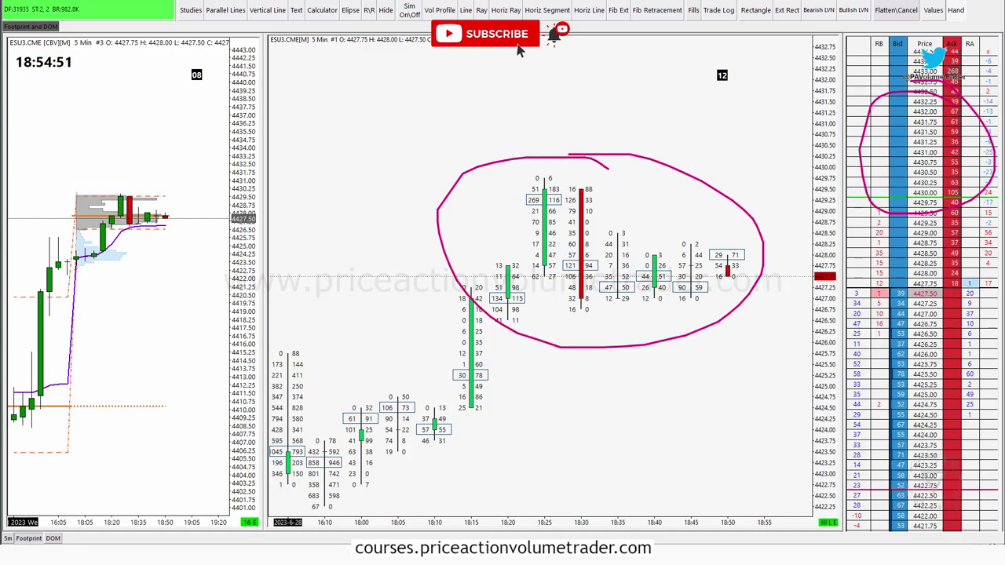
pyautogui.press('Escape')
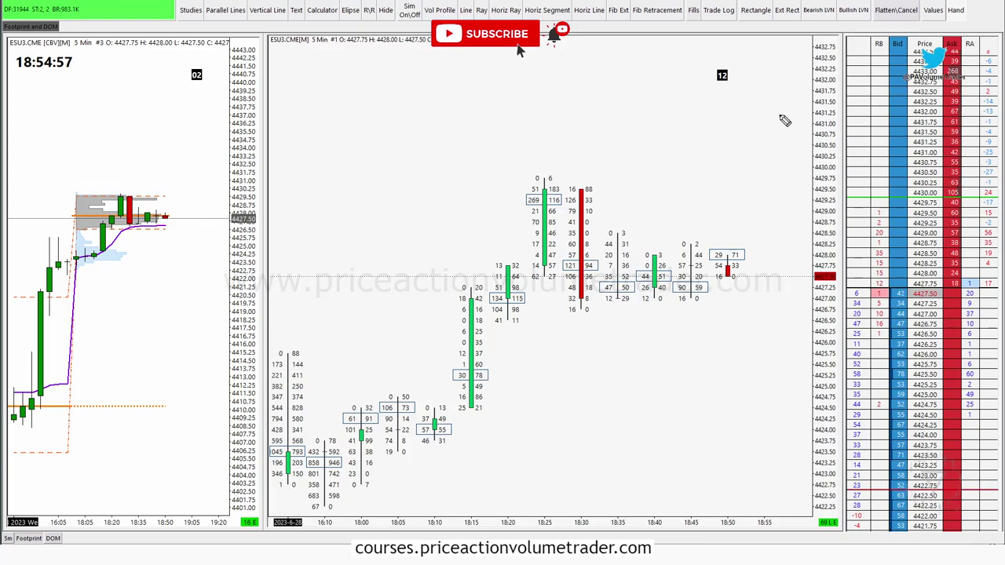
# - Highlight the DOM with an arrow and a frame around its Bid, Price and Ask columns, circling the Bid heading and the bid sizes
pyautogui.moveTo(581, 118)
pyautogui.mouseDown()
pyautogui.moveTo(786, 144)
pyautogui.moveTo(760, 170)
pyautogui.mouseUp()
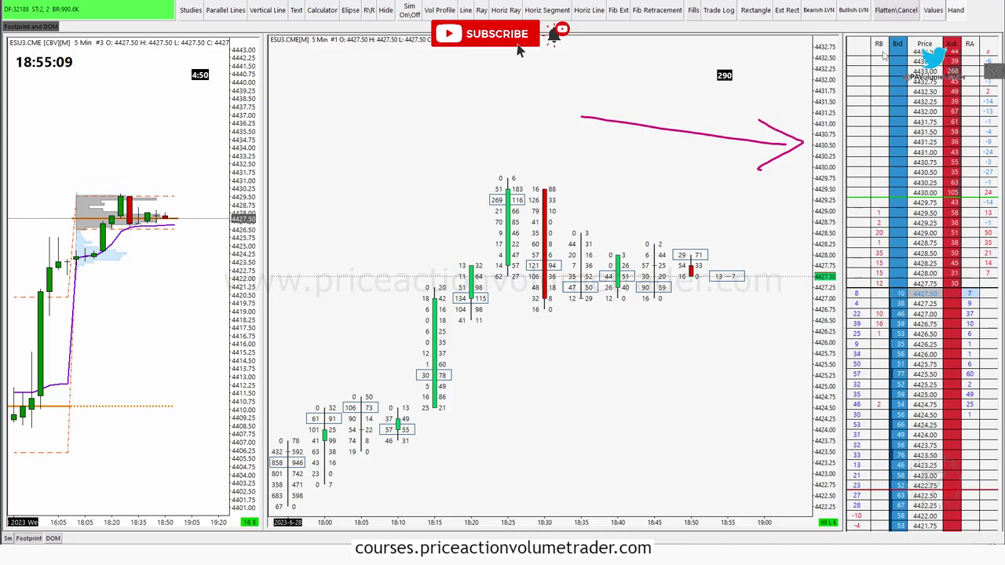
pyautogui.moveTo(888, 34)
pyautogui.mouseDown()
pyautogui.moveTo(973, 526)
pyautogui.moveTo(958, 543)
pyautogui.moveTo(966, 540)
pyautogui.mouseUp()
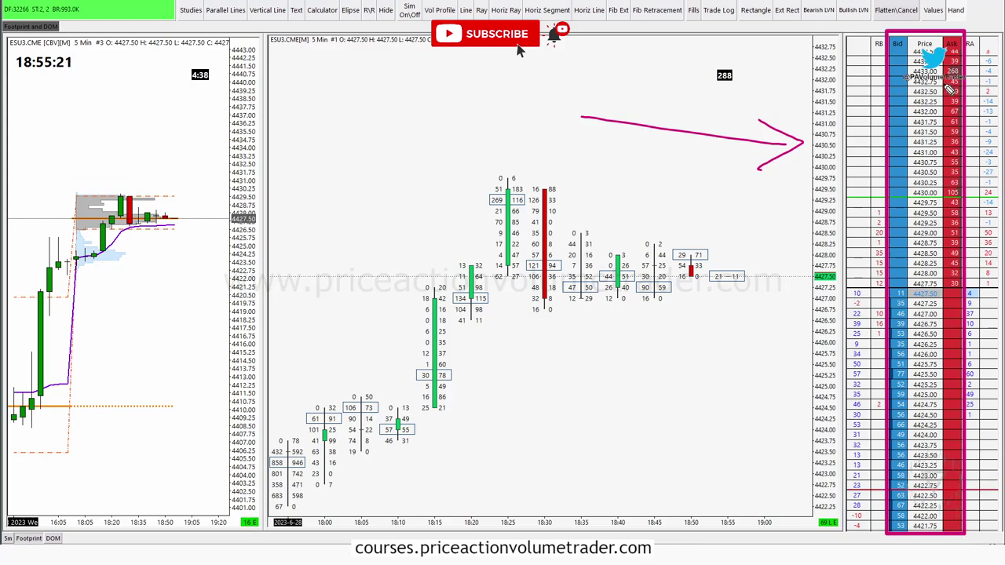
pyautogui.moveTo(901, 26)
pyautogui.mouseDown()
pyautogui.moveTo(919, 44)
pyautogui.moveTo(895, 47)
pyautogui.moveTo(915, 22)
pyautogui.moveTo(910, 39)
pyautogui.moveTo(923, 46)
pyautogui.moveTo(903, 47)
pyautogui.moveTo(929, 47)
pyautogui.mouseUp()
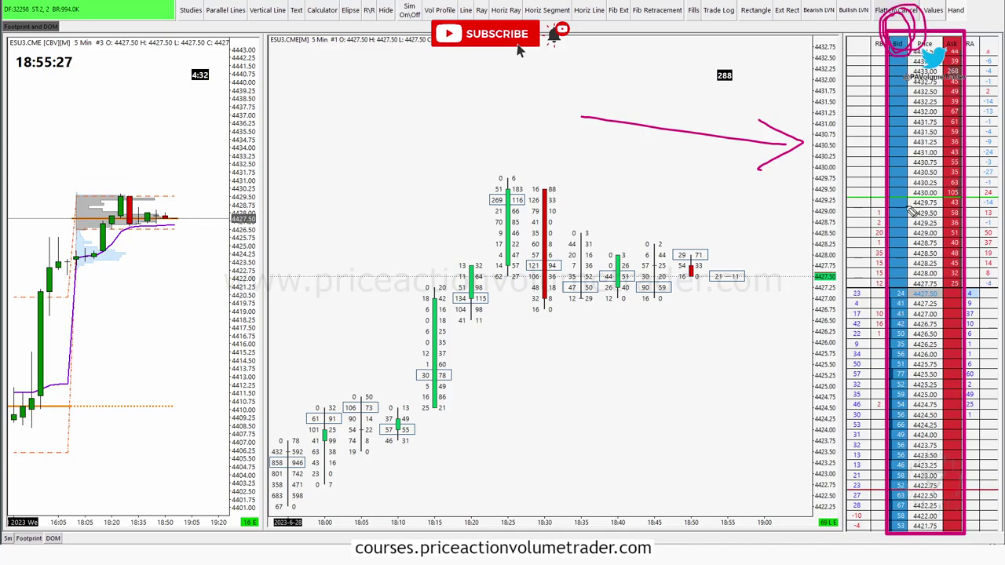
pyautogui.moveTo(905, 292)
pyautogui.mouseDown()
pyautogui.moveTo(909, 487)
pyautogui.moveTo(882, 336)
pyautogui.moveTo(897, 310)
pyautogui.mouseUp()
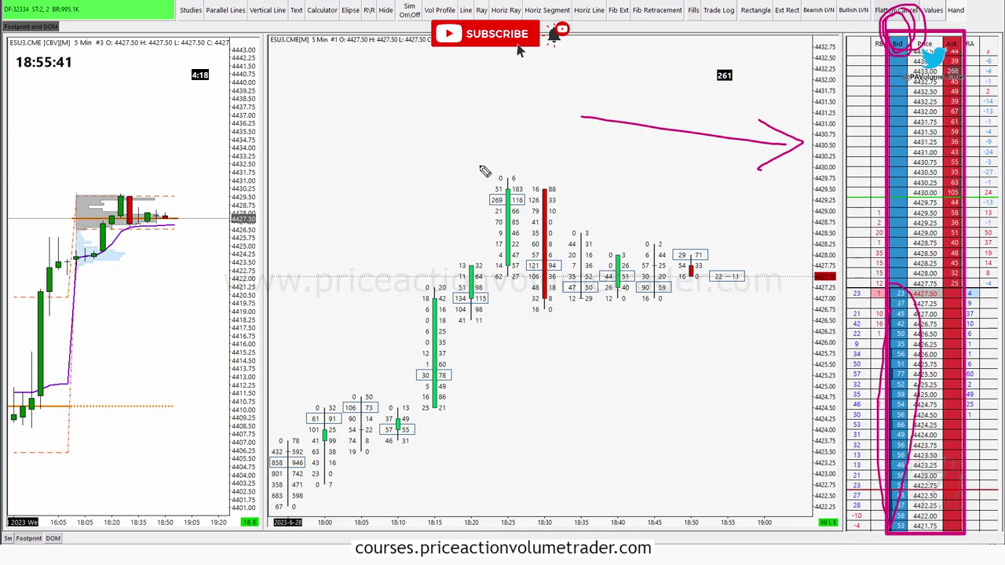
# - Mark the 18:00 start on the footprint and candlestick charts, handwrite "5 min" above each chart, and clear all annotations
pyautogui.moveTo(328, 407)
pyautogui.mouseDown()
pyautogui.moveTo(343, 502)
pyautogui.moveTo(330, 346)
pyautogui.moveTo(350, 361)
pyautogui.mouseUp()
pyautogui.moveTo(76, 187); pyautogui.dragTo(78, 249)
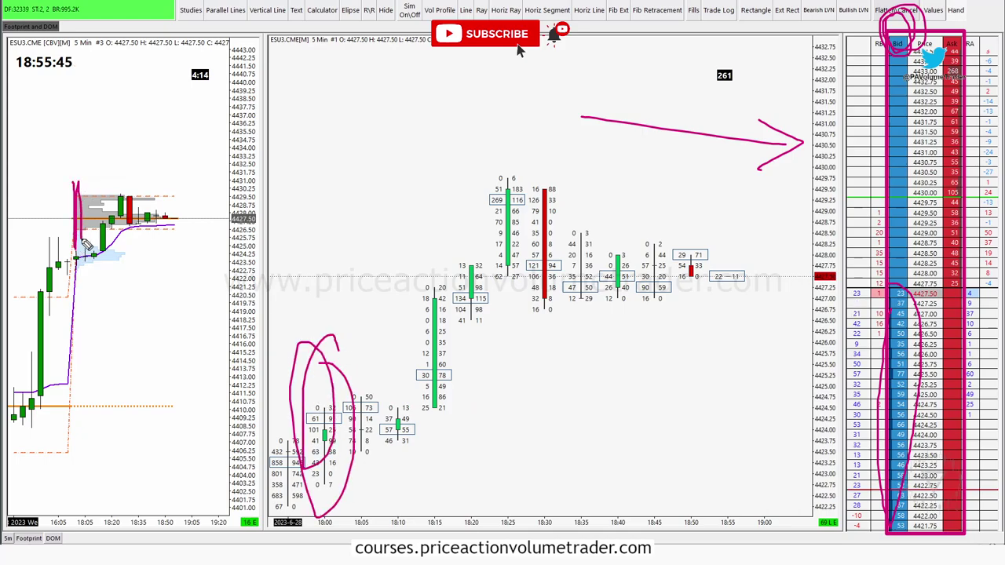
pyautogui.moveTo(102, 87)
pyautogui.mouseDown()
pyautogui.moveTo(108, 122)
pyautogui.moveTo(69, 125)
pyautogui.mouseUp()
pyautogui.click(125, 102)
pyautogui.moveTo(124, 102)
pyautogui.mouseDown()
pyautogui.moveTo(176, 140)
pyautogui.moveTo(193, 96)
pyautogui.moveTo(205, 135)
pyautogui.mouseUp()
pyautogui.moveTo(401, 58)
pyautogui.mouseDown()
pyautogui.moveTo(400, 101)
pyautogui.moveTo(365, 101)
pyautogui.mouseUp()
pyautogui.moveTo(406, 79); pyautogui.dragTo(470, 99)
pyautogui.click(471, 57)
pyautogui.moveTo(481, 66); pyautogui.dragTo(488, 100)
pyautogui.moveTo(488, 100); pyautogui.dragTo(518, 92)
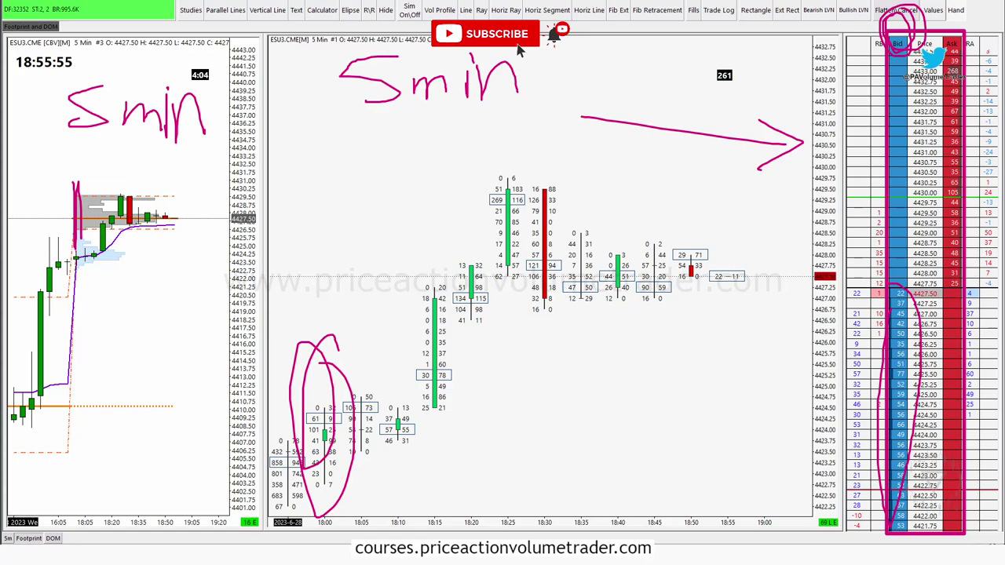
pyautogui.press('Escape')
# - Link three candles to their matching footprint bars with curved lines, circle the corresponding area on both charts, and erase the ink
pyautogui.moveTo(103, 239); pyautogui.dragTo(428, 342)
pyautogui.moveTo(119, 197)
pyautogui.mouseDown()
pyautogui.moveTo(137, 145)
pyautogui.moveTo(506, 206)
pyautogui.mouseUp()
pyautogui.moveTo(130, 206); pyautogui.dragTo(279, 144)
pyautogui.moveTo(417, 138); pyautogui.dragTo(545, 198)
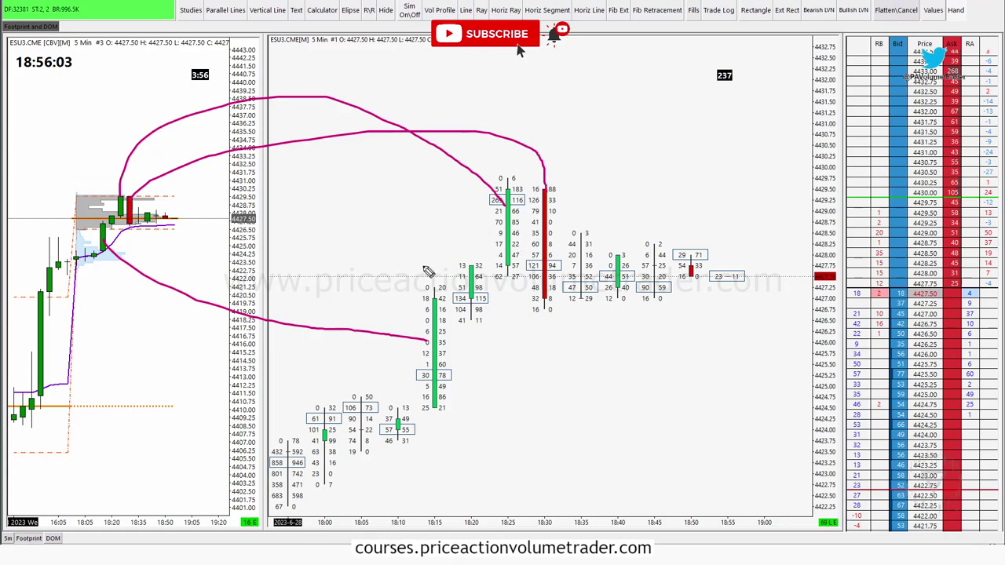
pyautogui.moveTo(320, 490)
pyautogui.mouseDown()
pyautogui.moveTo(372, 274)
pyautogui.moveTo(778, 292)
pyautogui.moveTo(343, 482)
pyautogui.mouseUp()
pyautogui.moveTo(79, 256)
pyautogui.mouseDown()
pyautogui.moveTo(93, 202)
pyautogui.moveTo(140, 280)
pyautogui.moveTo(67, 253)
pyautogui.mouseUp()
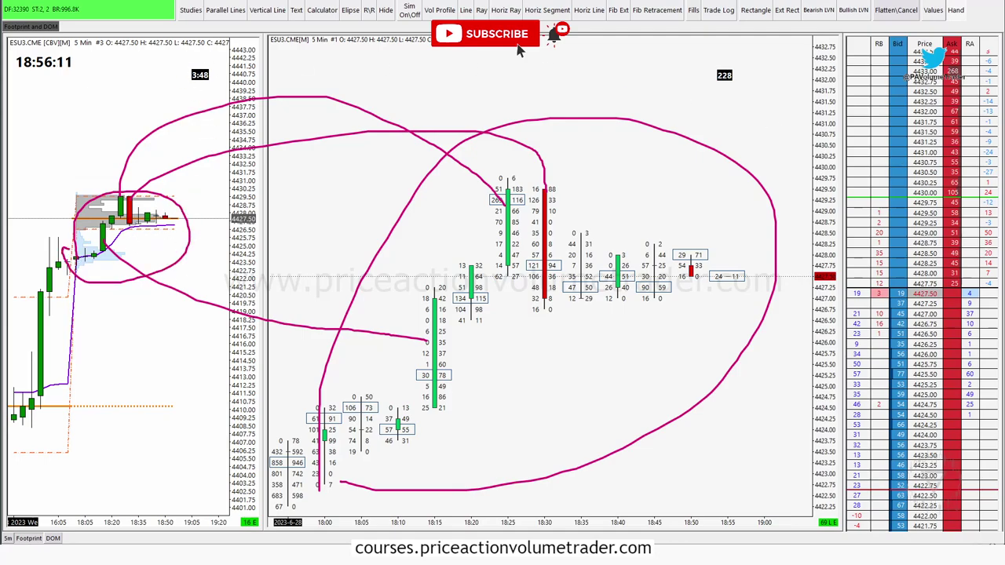
pyautogui.press('e')
# - Circle the bar countdown timer on the candlestick chart and the one on the footprint chart, and clear the circles
pyautogui.moveTo(221, 62)
pyautogui.mouseDown()
pyautogui.moveTo(178, 71)
pyautogui.moveTo(228, 62)
pyautogui.mouseUp()
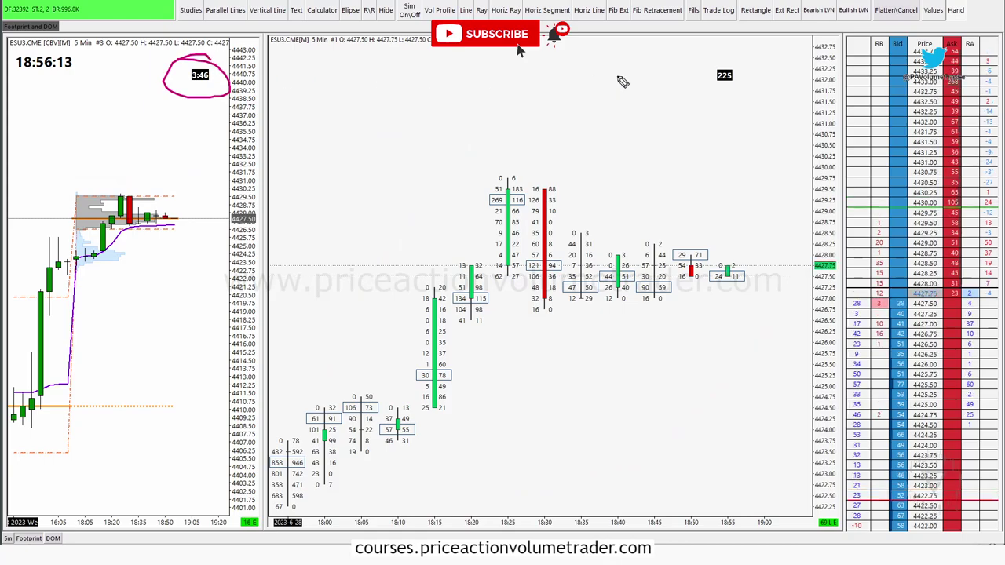
pyautogui.moveTo(727, 66)
pyautogui.mouseDown()
pyautogui.moveTo(731, 75)
pyautogui.moveTo(719, 79)
pyautogui.moveTo(742, 77)
pyautogui.mouseUp()
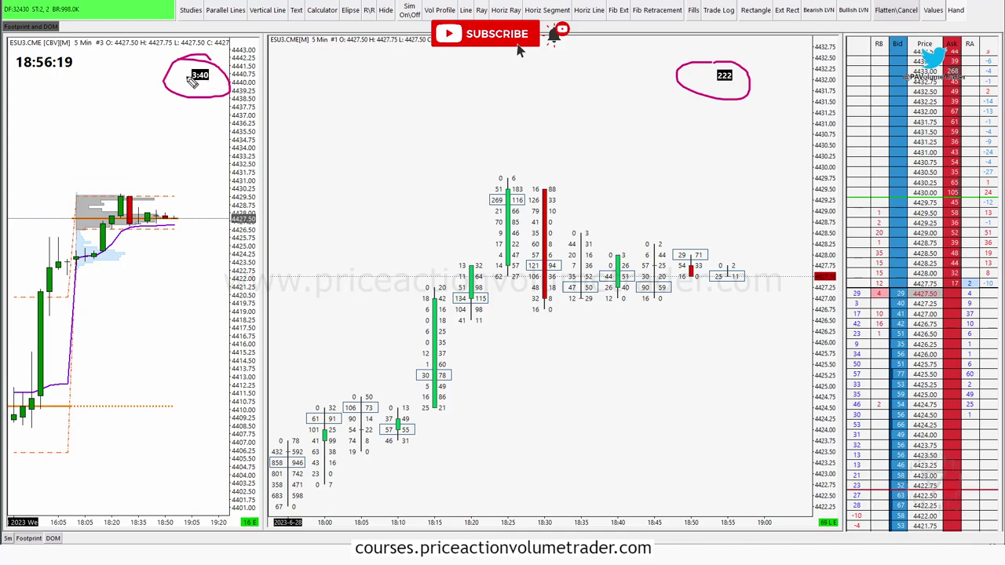
pyautogui.press('Escape')
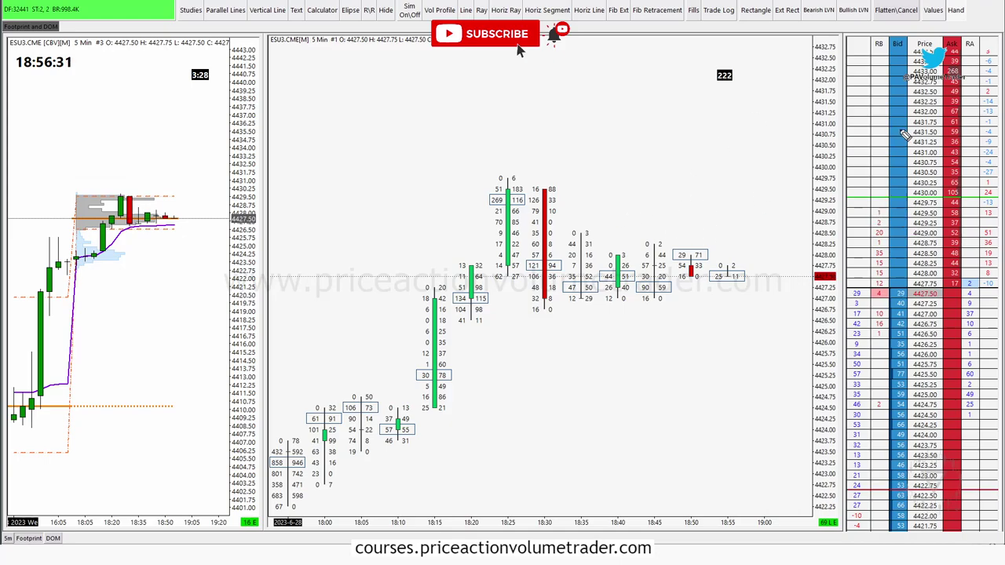
# - Mark the DOM's Bid and Ask headings, circle the nearest bid sizes and a group of price levels, and erase the marks
pyautogui.moveTo(896, 24)
pyautogui.mouseDown()
pyautogui.moveTo(955, 11)
pyautogui.moveTo(940, 100)
pyautogui.moveTo(903, 20)
pyautogui.moveTo(907, 54)
pyautogui.moveTo(889, 33)
pyautogui.mouseUp()
pyautogui.moveTo(897, 284)
pyautogui.mouseDown()
pyautogui.moveTo(889, 306)
pyautogui.moveTo(903, 284)
pyautogui.moveTo(910, 302)
pyautogui.mouseUp()
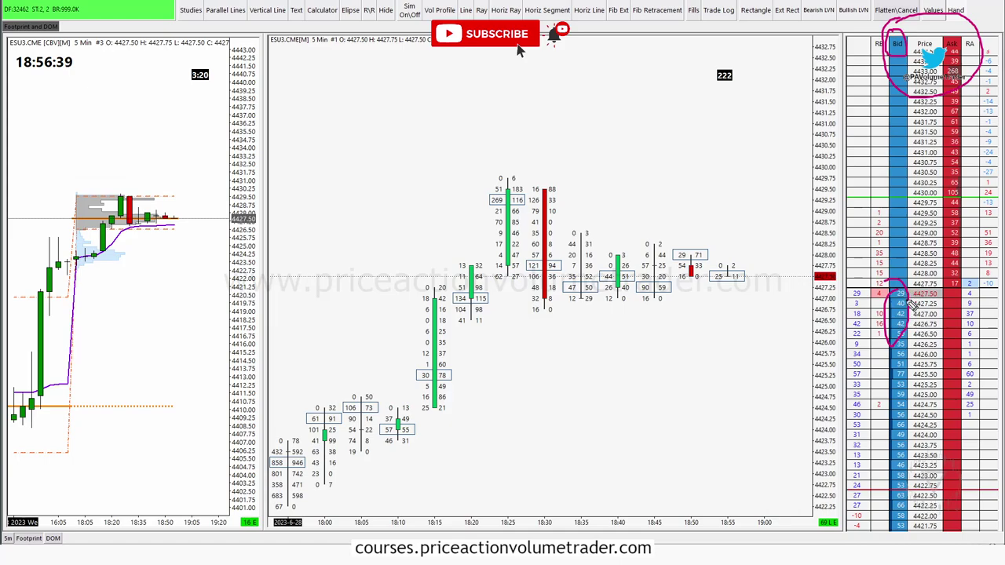
pyautogui.moveTo(960, 38)
pyautogui.mouseDown()
pyautogui.moveTo(972, 57)
pyautogui.moveTo(955, 44)
pyautogui.moveTo(967, 73)
pyautogui.mouseUp()
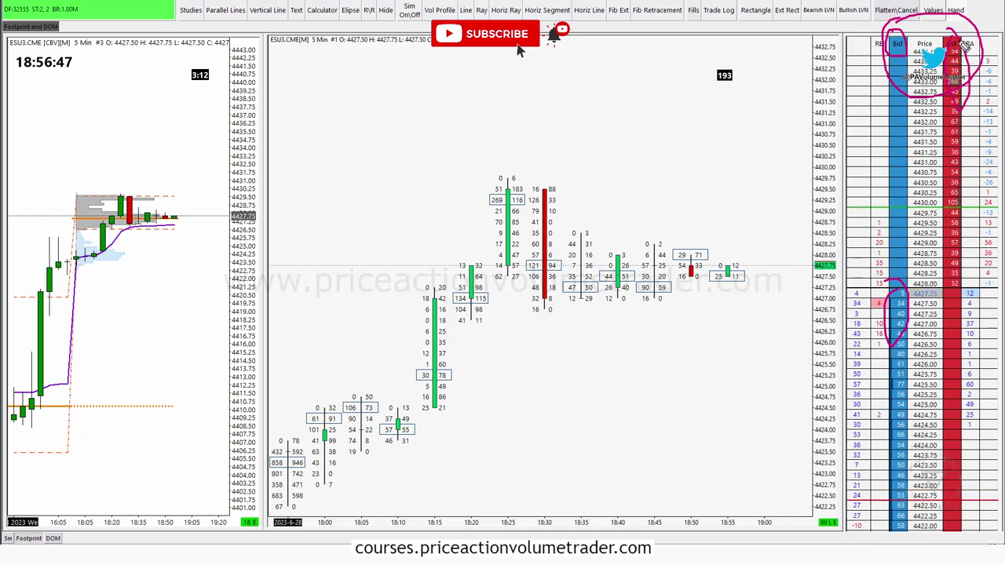
pyautogui.moveTo(939, 102)
pyautogui.mouseDown()
pyautogui.moveTo(925, 174)
pyautogui.moveTo(913, 101)
pyautogui.mouseUp()
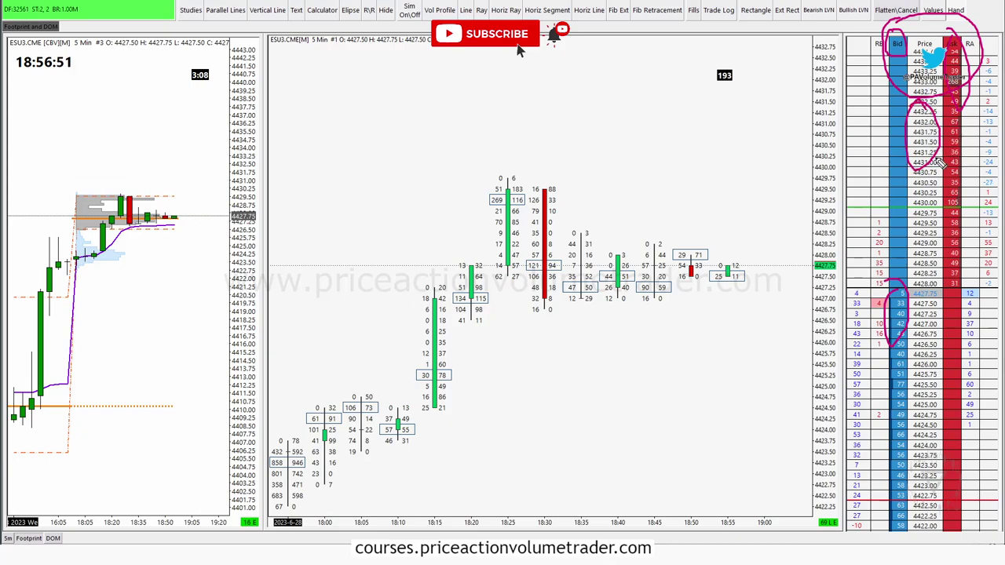
pyautogui.press('e')
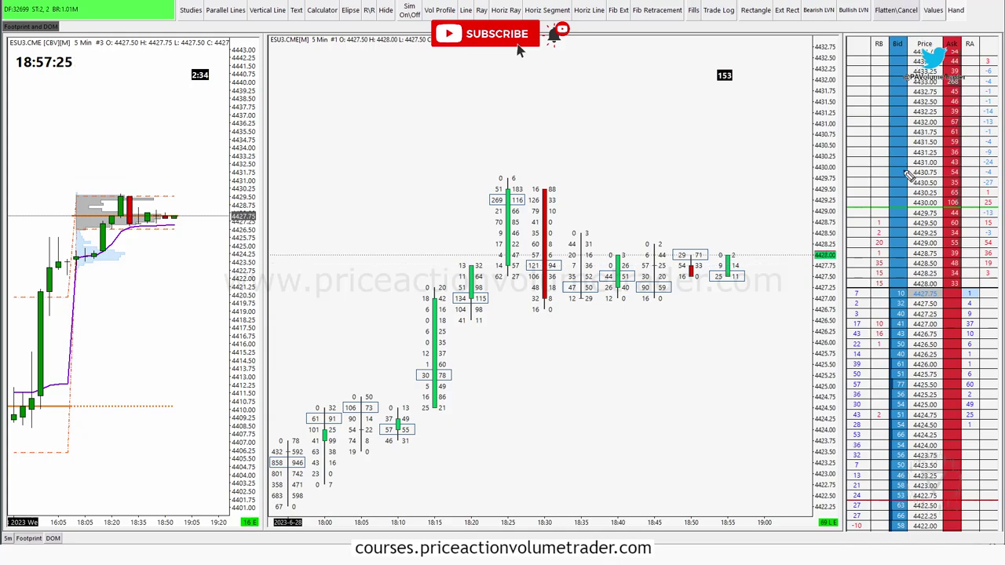
# - Circle the resting bids and asks on the DOM, add arrows leading from the current price towards each side, and clear the drawing
pyautogui.moveTo(891, 281)
pyautogui.mouseDown()
pyautogui.moveTo(903, 449)
pyautogui.moveTo(899, 305)
pyautogui.mouseUp()
pyautogui.moveTo(967, 278)
pyautogui.mouseDown()
pyautogui.moveTo(981, 235)
pyautogui.moveTo(954, 141)
pyautogui.moveTo(940, 210)
pyautogui.mouseUp()
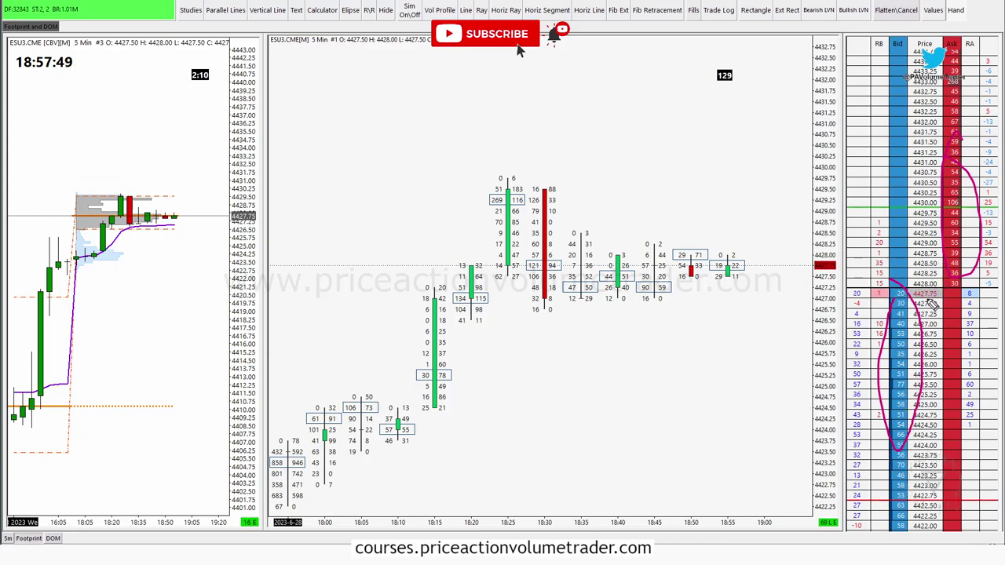
pyautogui.moveTo(966, 251)
pyautogui.mouseDown()
pyautogui.moveTo(931, 303)
pyautogui.moveTo(915, 357)
pyautogui.mouseUp()
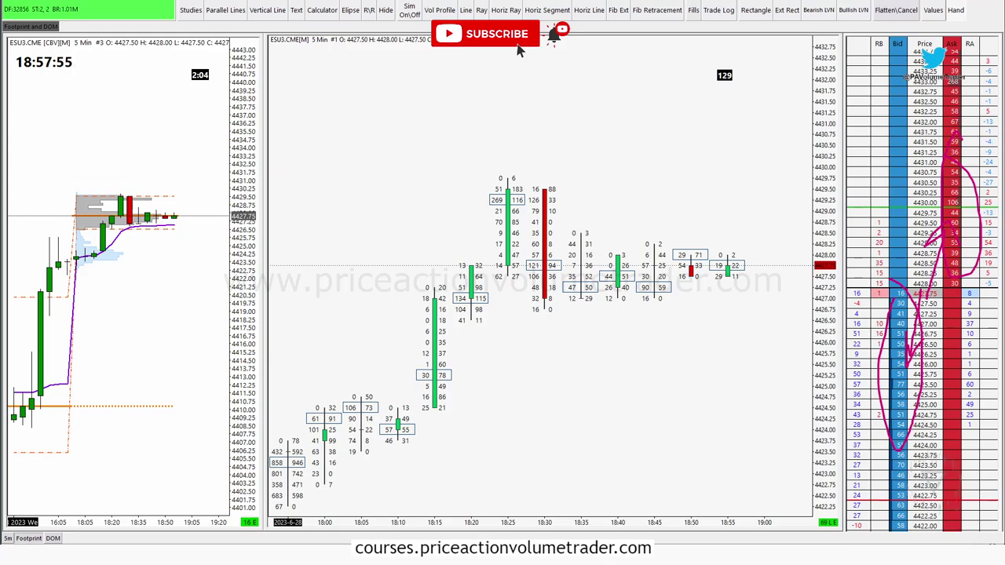
pyautogui.press('Escape')
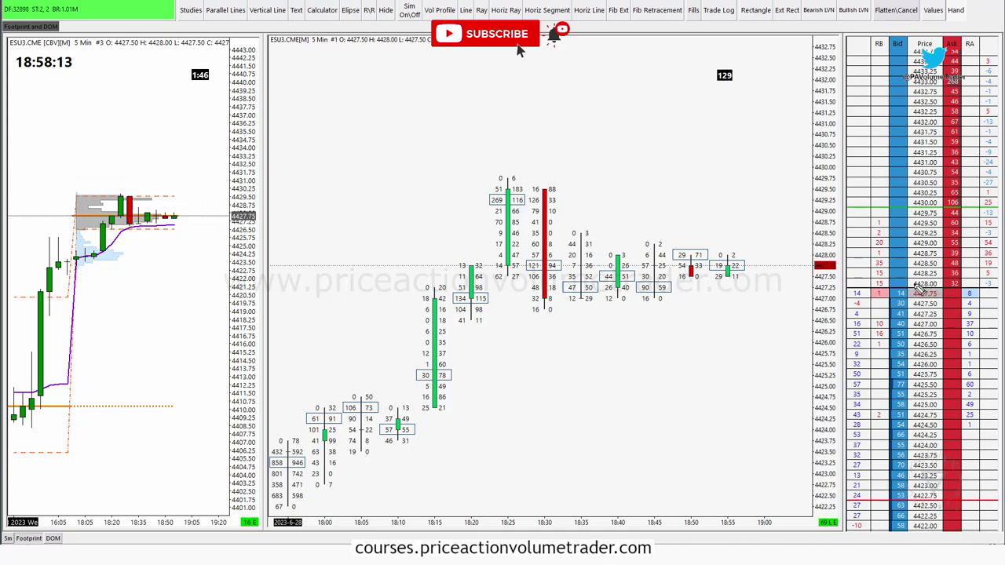
# - Circle the bids from 4427.75 to 4426.00 with a downward arrow and the asks above with an upward arrow, and clear the ink
pyautogui.moveTo(904, 287)
pyautogui.mouseDown()
pyautogui.moveTo(893, 357)
pyautogui.moveTo(905, 292)
pyautogui.mouseUp()
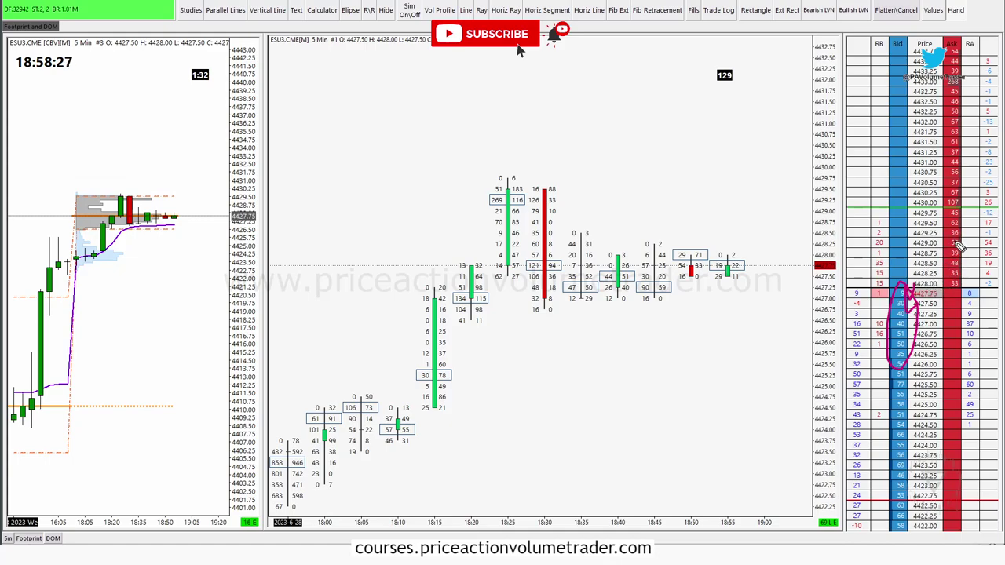
pyautogui.moveTo(926, 292)
pyautogui.mouseDown()
pyautogui.moveTo(959, 224)
pyautogui.moveTo(970, 267)
pyautogui.moveTo(953, 225)
pyautogui.mouseUp()
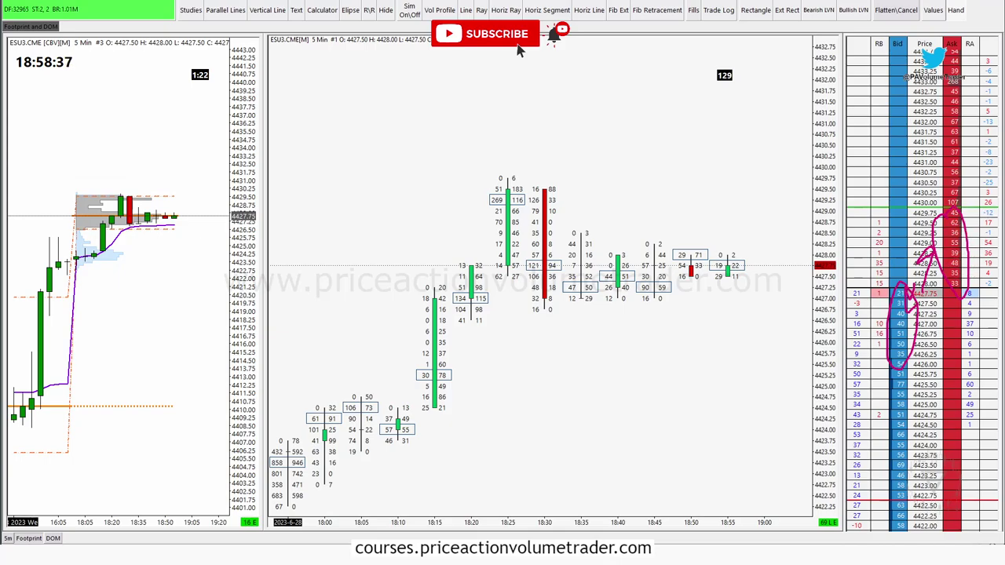
pyautogui.press('Escape')
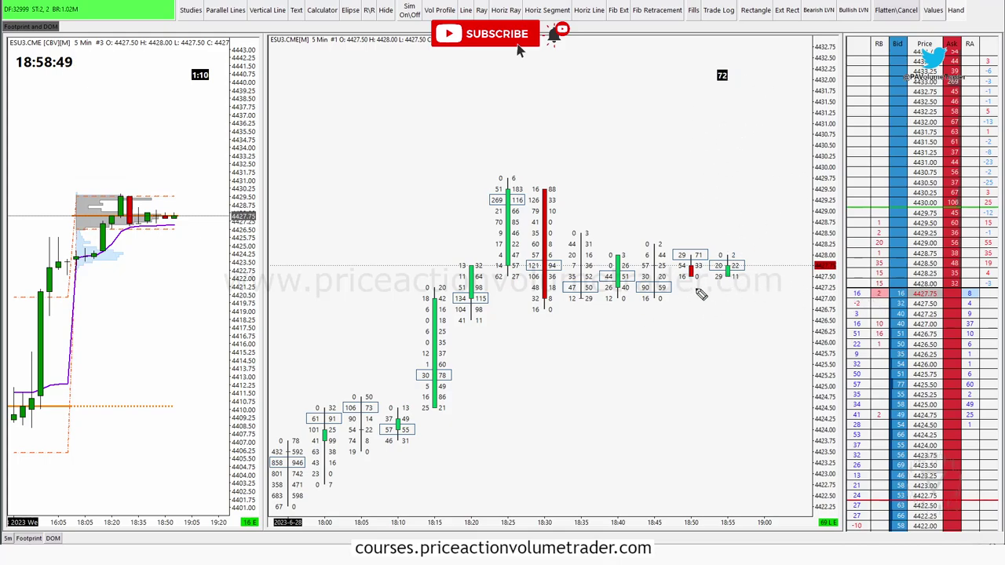
# - Circle the 18:35 footprint bar, the DOM's bid and ask sizes, and the clock on the candlestick chart, and erase all circles
pyautogui.moveTo(571, 217)
pyautogui.mouseDown()
pyautogui.moveTo(548, 226)
pyautogui.moveTo(577, 202)
pyautogui.mouseUp()
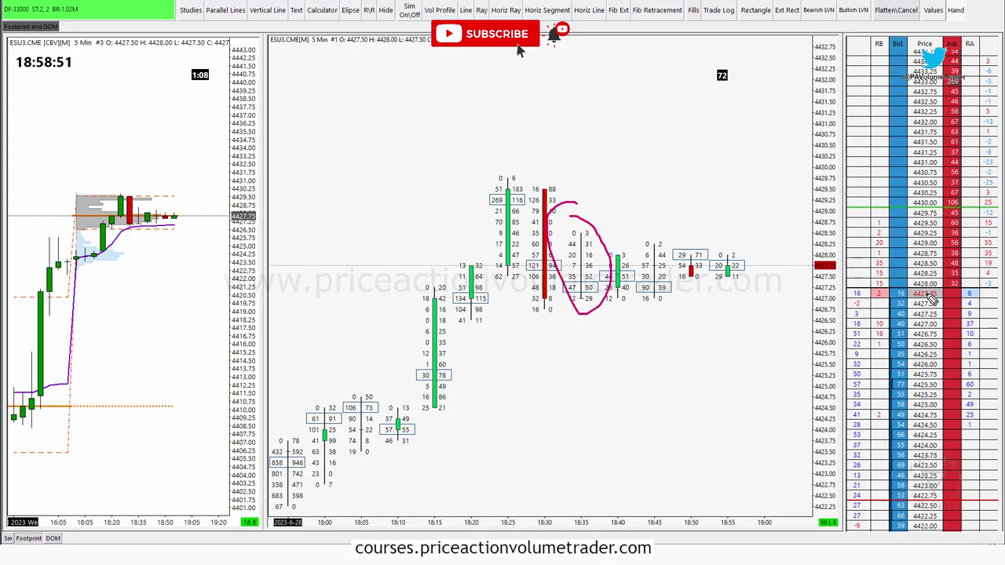
pyautogui.moveTo(889, 286)
pyautogui.mouseDown()
pyautogui.moveTo(911, 299)
pyautogui.moveTo(881, 369)
pyautogui.moveTo(895, 292)
pyautogui.mouseUp()
pyautogui.moveTo(942, 188)
pyautogui.mouseDown()
pyautogui.moveTo(978, 267)
pyautogui.moveTo(971, 209)
pyautogui.mouseUp()
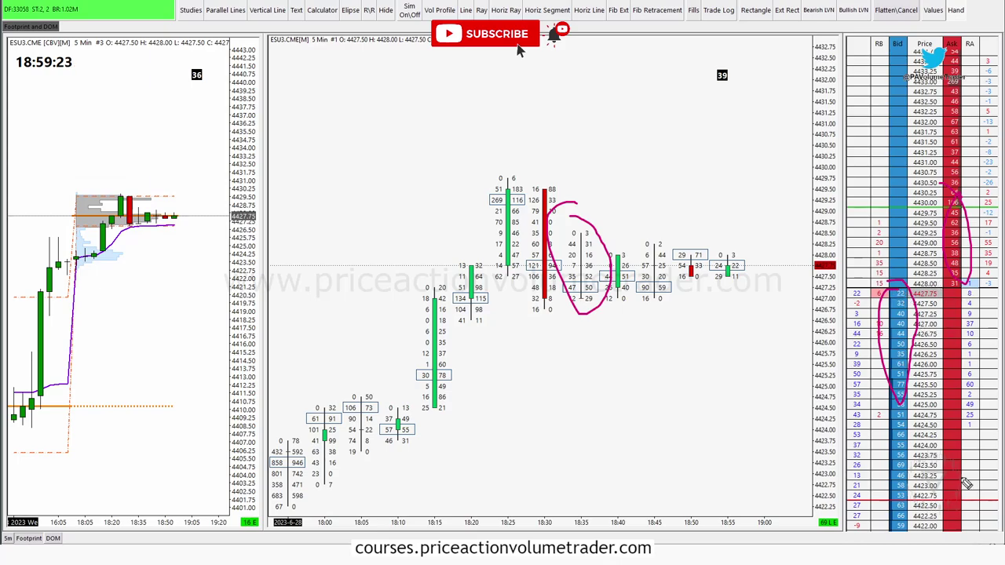
pyautogui.moveTo(15, 57)
pyautogui.mouseDown()
pyautogui.moveTo(19, 87)
pyautogui.moveTo(36, 47)
pyautogui.mouseUp()
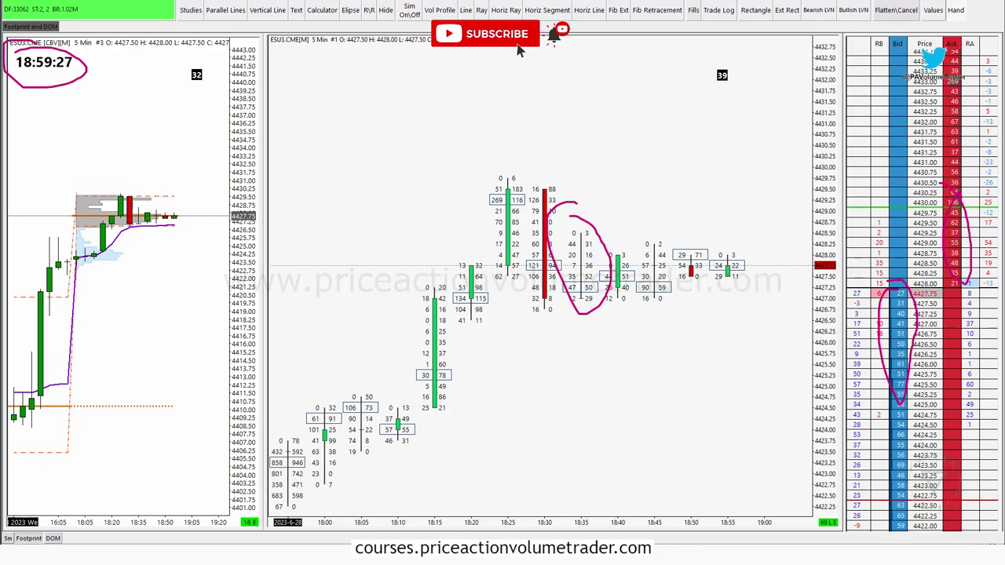
pyautogui.press('Escape')
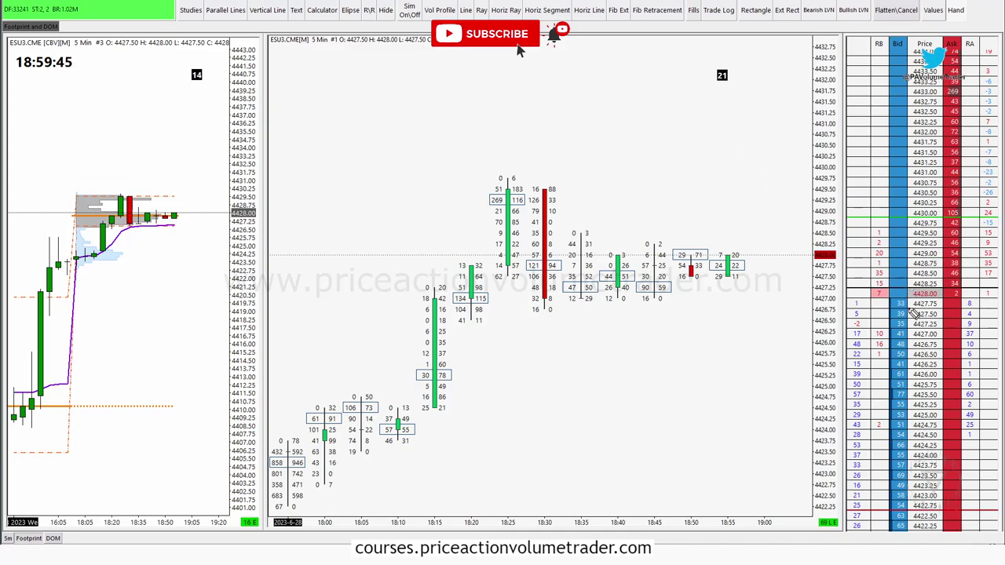
# - Trace loops level by level up the DOM's ask sizes above the current price and down the bid sizes below it
pyautogui.moveTo(943, 311)
pyautogui.mouseDown()
pyautogui.moveTo(976, 304)
pyautogui.moveTo(954, 284)
pyautogui.moveTo(964, 260)
pyautogui.moveTo(950, 247)
pyautogui.moveTo(961, 205)
pyautogui.mouseUp()
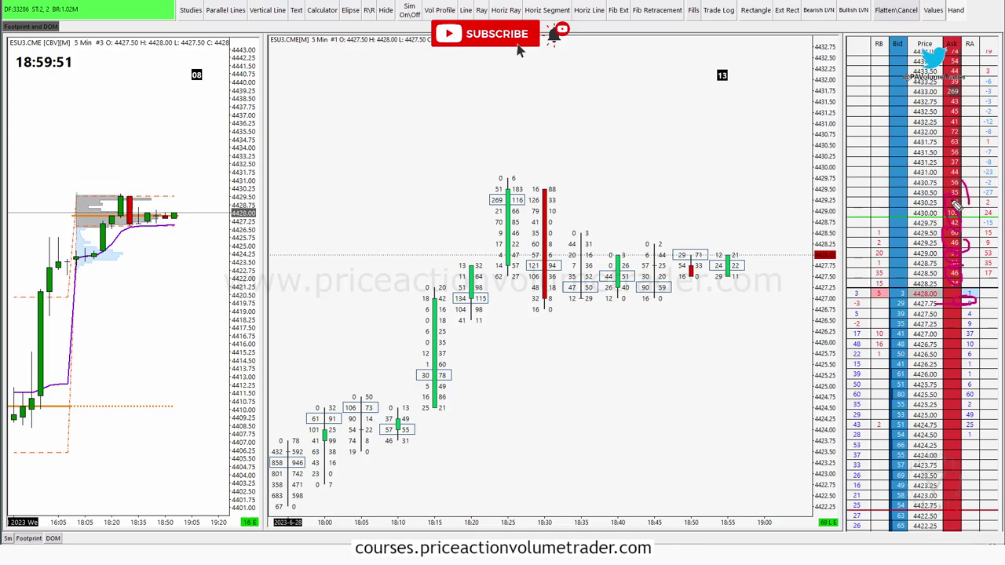
pyautogui.moveTo(901, 292)
pyautogui.mouseDown()
pyautogui.moveTo(895, 318)
pyautogui.moveTo(905, 323)
pyautogui.moveTo(904, 376)
pyautogui.moveTo(911, 369)
pyautogui.mouseUp()
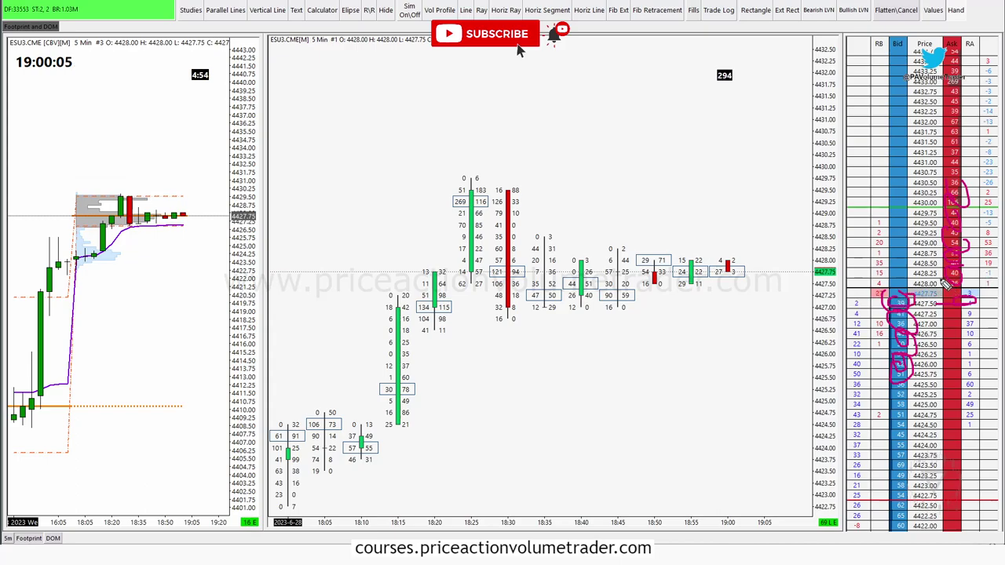
# - Circle the ask size at 4428.00, clear the ink, and draw and erase an upward arrow from there to about 4431.50
pyautogui.moveTo(946, 283); pyautogui.dragTo(960, 283)
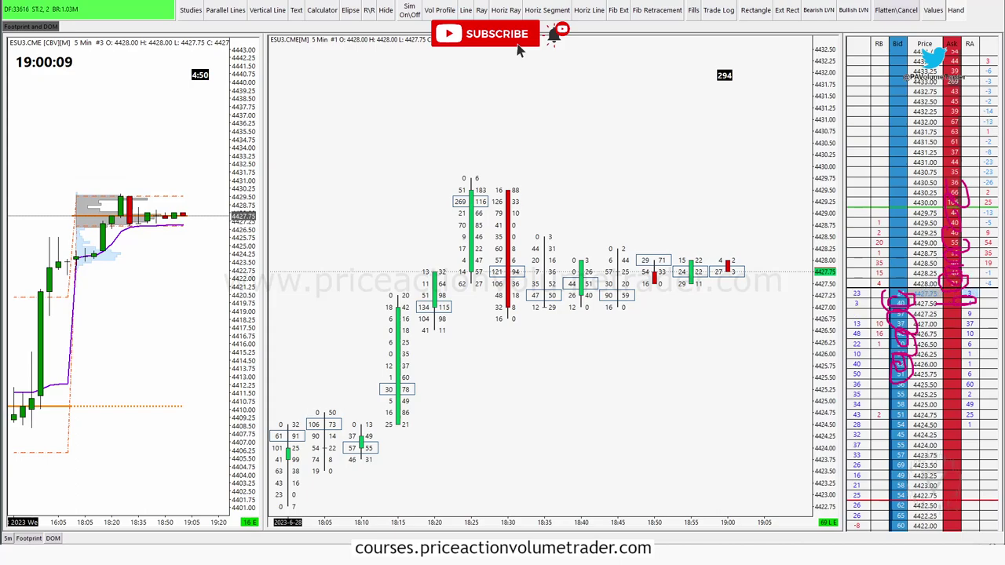
pyautogui.press('Escape')
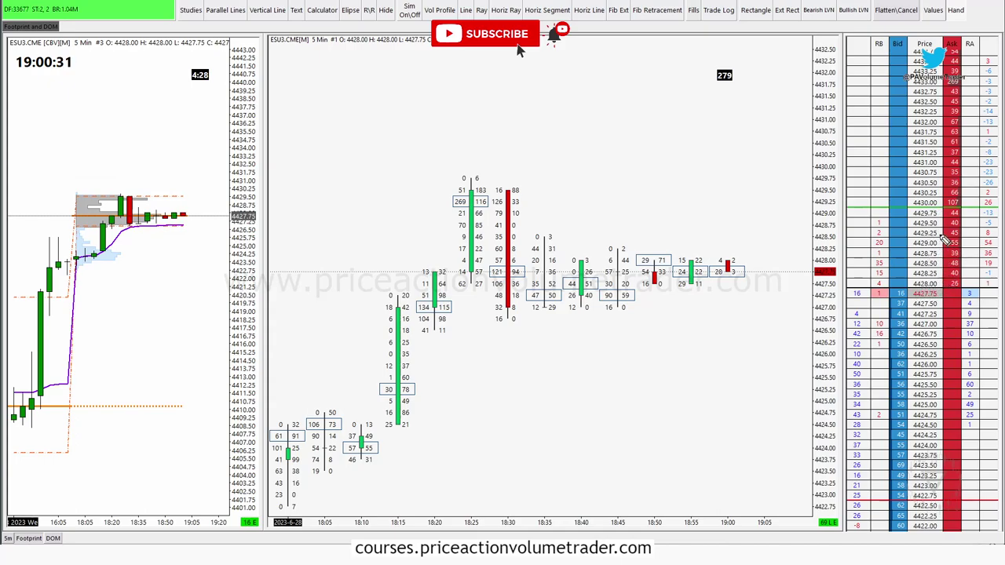
pyautogui.moveTo(918, 285)
pyautogui.mouseDown()
pyautogui.moveTo(931, 147)
pyautogui.moveTo(944, 167)
pyautogui.mouseUp()
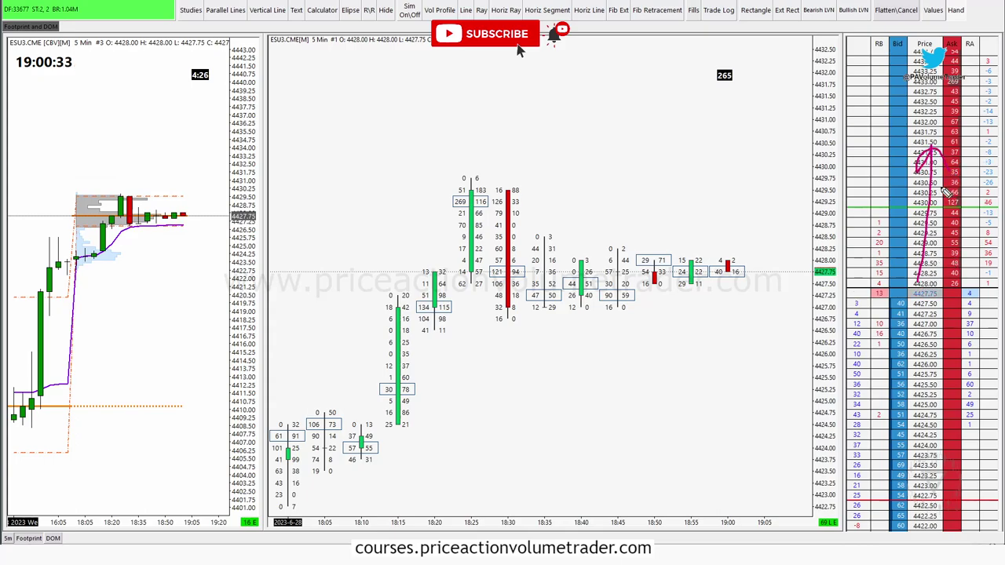
pyautogui.press('Escape')
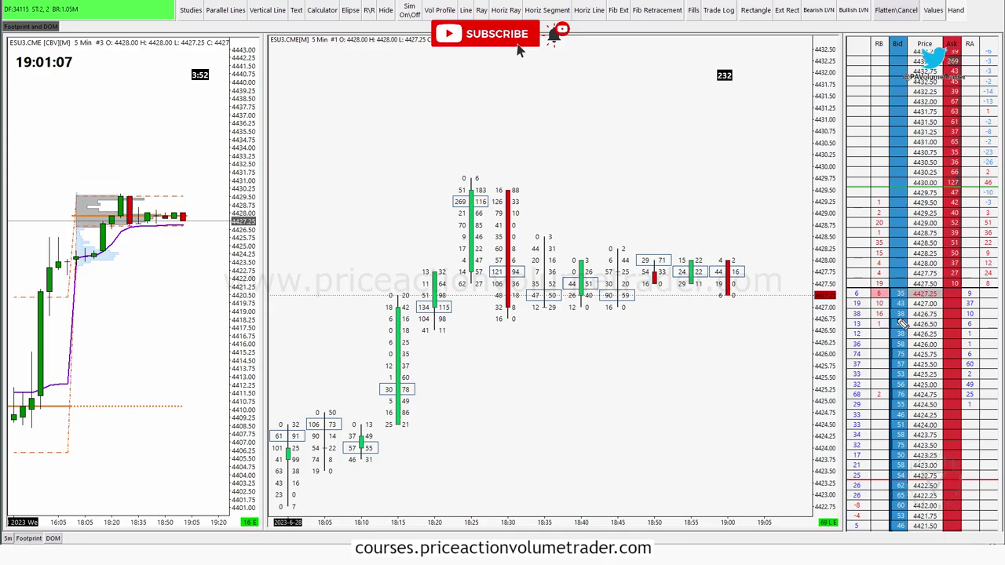
# - Circle the 4425.00 bid row on the DOM, mark the bid sizes just below the current price, and erase the ink
pyautogui.moveTo(898, 386)
pyautogui.mouseDown()
pyautogui.moveTo(915, 383)
pyautogui.moveTo(856, 389)
pyautogui.moveTo(942, 385)
pyautogui.moveTo(907, 390)
pyautogui.mouseUp()
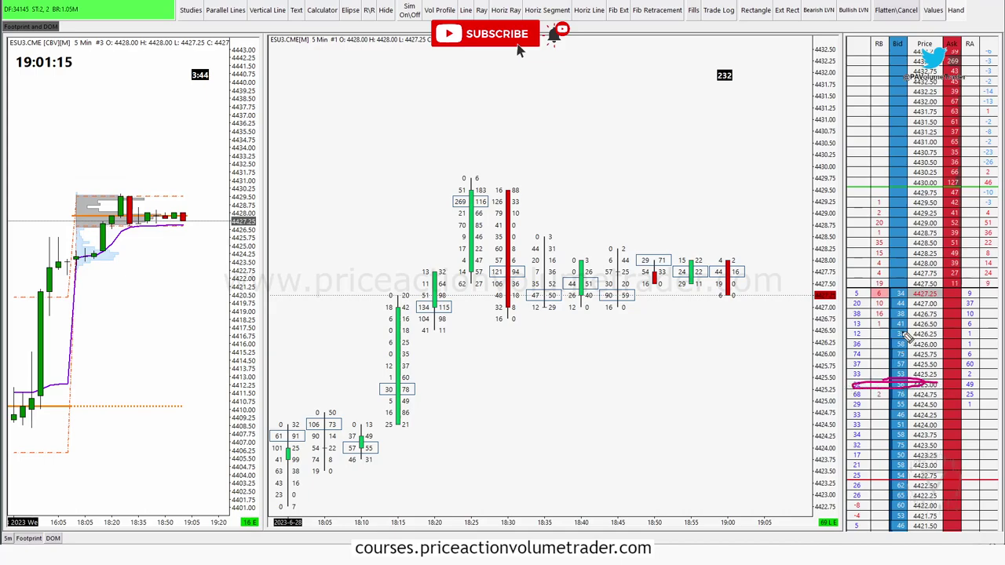
pyautogui.moveTo(894, 306); pyautogui.dragTo(899, 326)
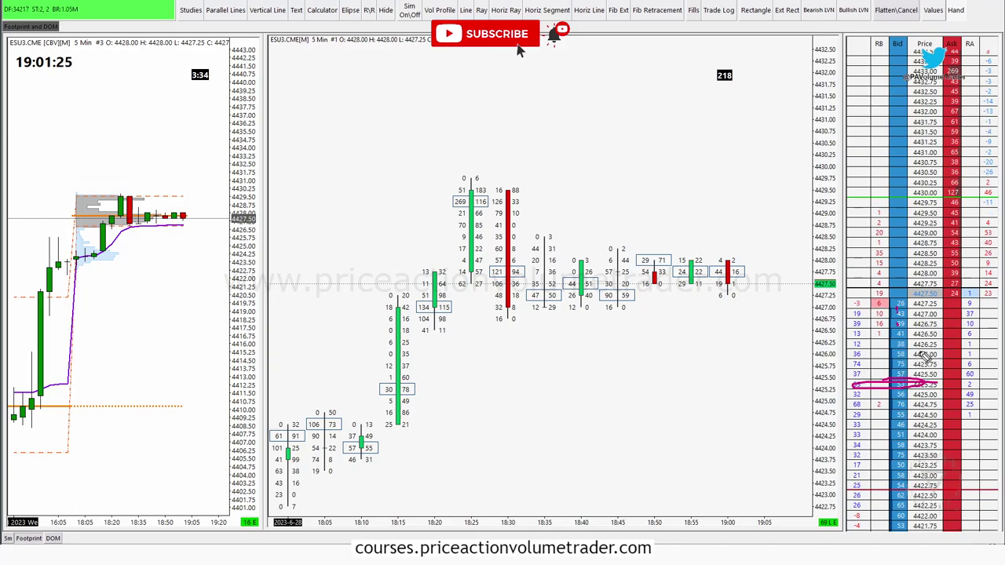
pyautogui.press('e')
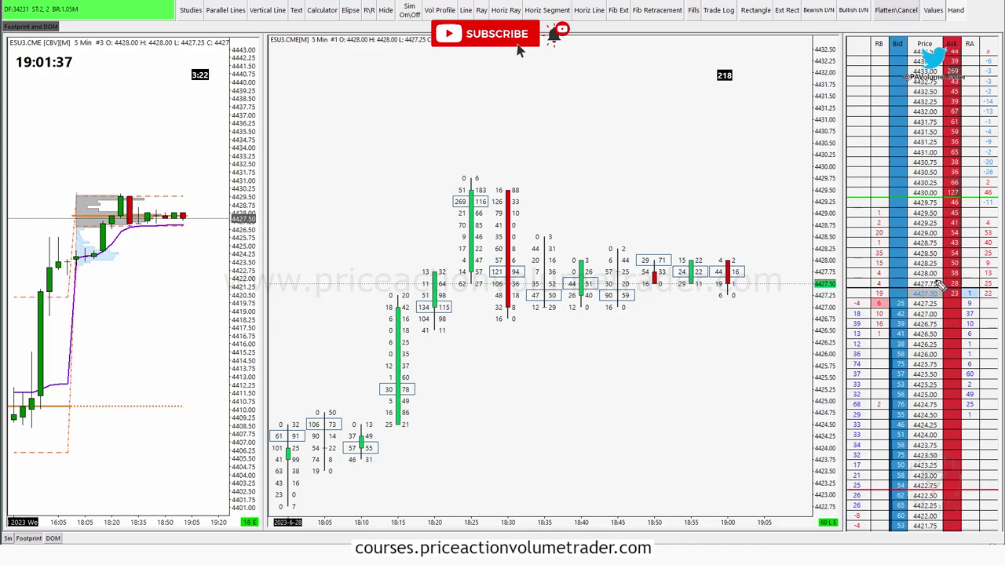
# - Circle parts of the RB and RA columns and the outer change columns beside the bids and asks, and clear the circles
pyautogui.moveTo(873, 226)
pyautogui.mouseDown()
pyautogui.moveTo(864, 286)
pyautogui.moveTo(863, 165)
pyautogui.mouseUp()
pyautogui.moveTo(954, 188); pyautogui.dragTo(980, 259)
pyautogui.moveTo(981, 166); pyautogui.dragTo(998, 240)
pyautogui.moveTo(856, 286)
pyautogui.mouseDown()
pyautogui.moveTo(840, 346)
pyautogui.moveTo(853, 289)
pyautogui.mouseUp()
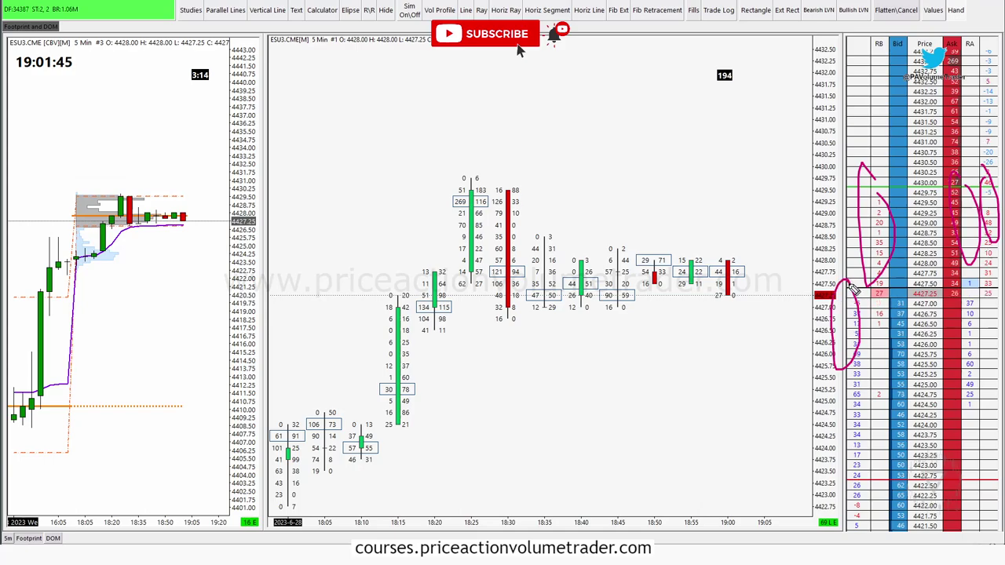
pyautogui.press('Escape')
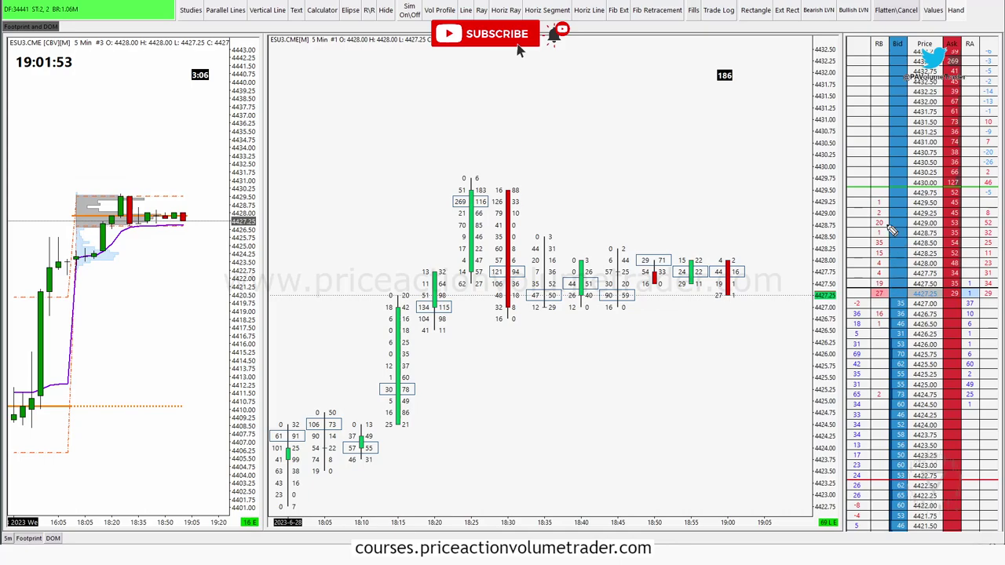
# - Circle the RB values above the current price and the RA value near it, highlight the RB 35 at 4428.50, and clear the ink
pyautogui.moveTo(882, 207); pyautogui.dragTo(884, 208)
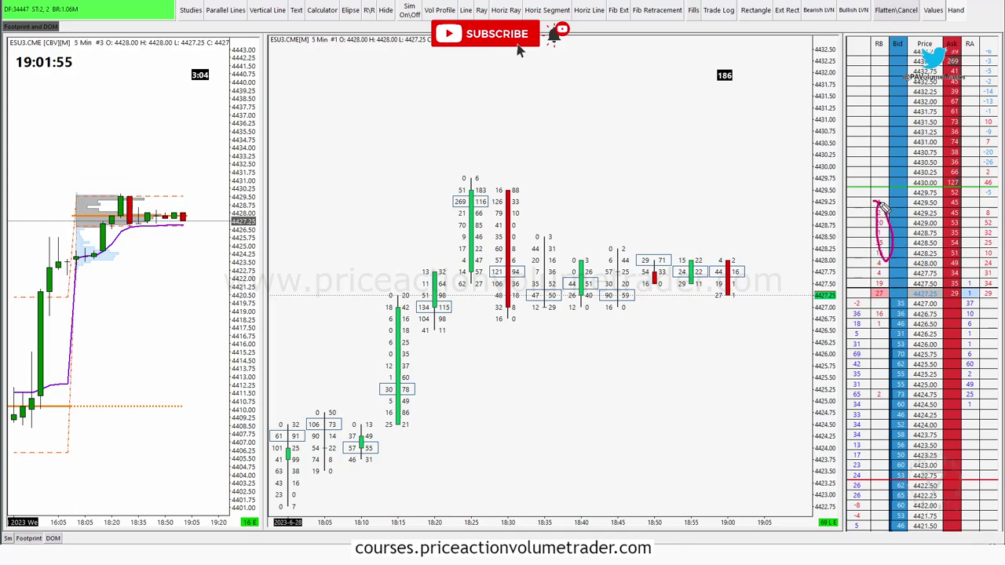
pyautogui.moveTo(968, 280)
pyautogui.mouseDown()
pyautogui.moveTo(971, 339)
pyautogui.moveTo(974, 308)
pyautogui.mouseUp()
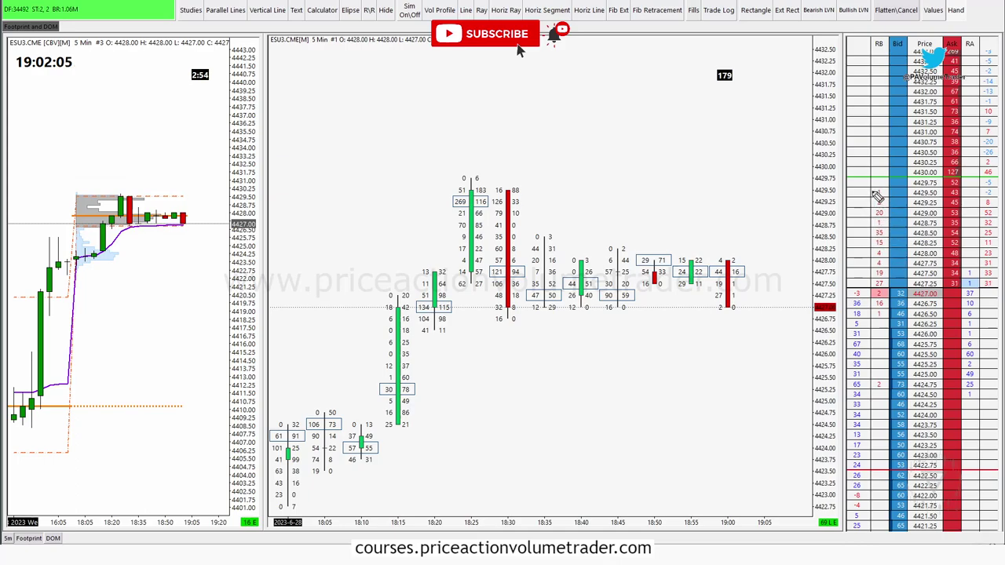
pyautogui.moveTo(882, 188)
pyautogui.mouseDown()
pyautogui.moveTo(880, 253)
pyautogui.moveTo(890, 220)
pyautogui.mouseUp()
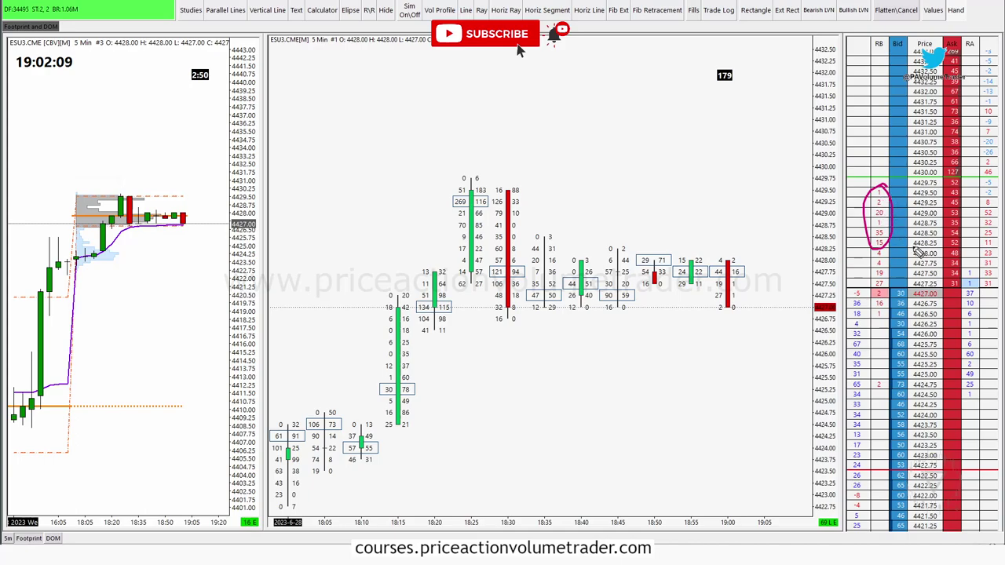
pyautogui.moveTo(896, 293)
pyautogui.mouseDown()
pyautogui.moveTo(895, 235)
pyautogui.moveTo(862, 242)
pyautogui.moveTo(891, 246)
pyautogui.moveTo(856, 241)
pyautogui.moveTo(890, 237)
pyautogui.mouseUp()
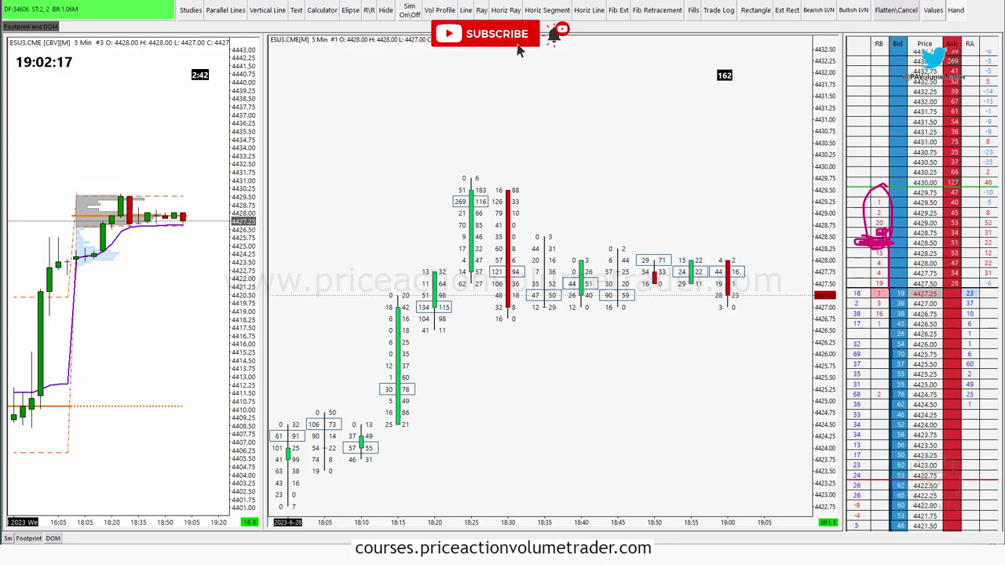
pyautogui.press('Escape')
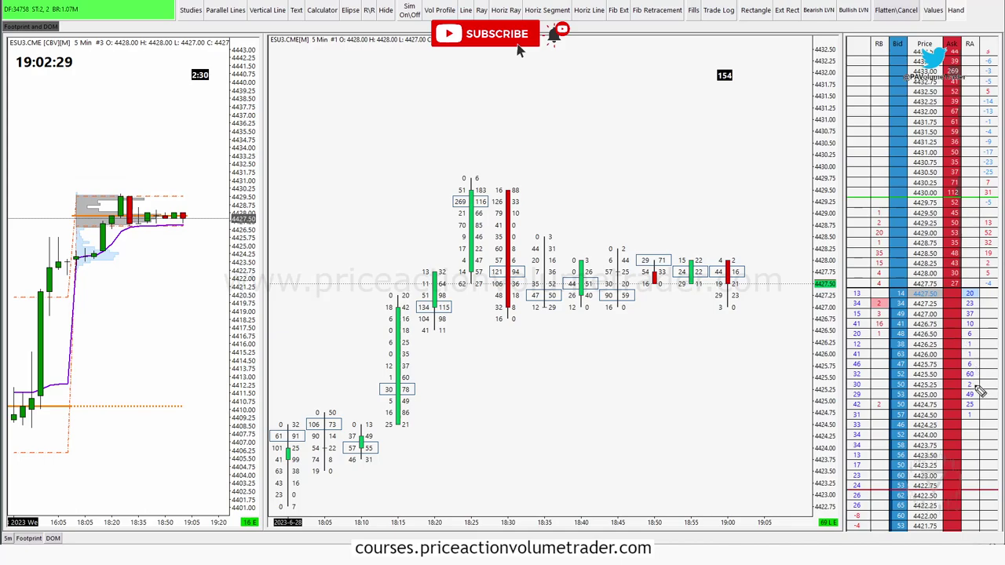
# - Circle the DOM's 4425.50 row and the 18:15 footprint bar, and draw a straight line from the bar's 60 to 4425.50 on the price scale
pyautogui.moveTo(918, 368)
pyautogui.mouseDown()
pyautogui.moveTo(986, 380)
pyautogui.moveTo(915, 381)
pyautogui.moveTo(980, 379)
pyautogui.moveTo(974, 372)
pyautogui.mouseUp()
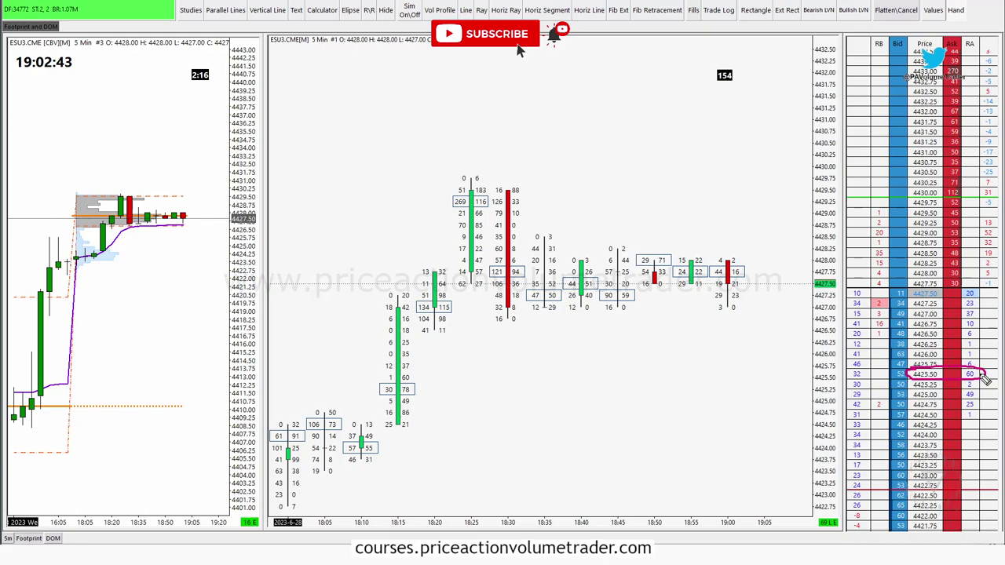
pyautogui.moveTo(382, 254)
pyautogui.mouseDown()
pyautogui.moveTo(430, 316)
pyautogui.moveTo(408, 456)
pyautogui.moveTo(399, 261)
pyautogui.mouseUp()
pyautogui.moveTo(417, 377); pyautogui.dragTo(805, 385)
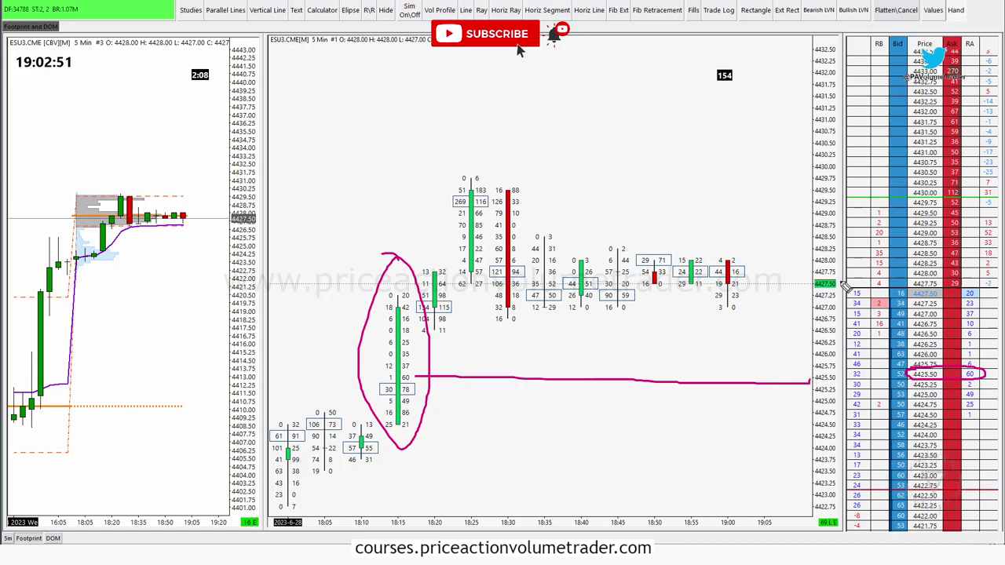
pyautogui.hotkey('ctrl', 'z')
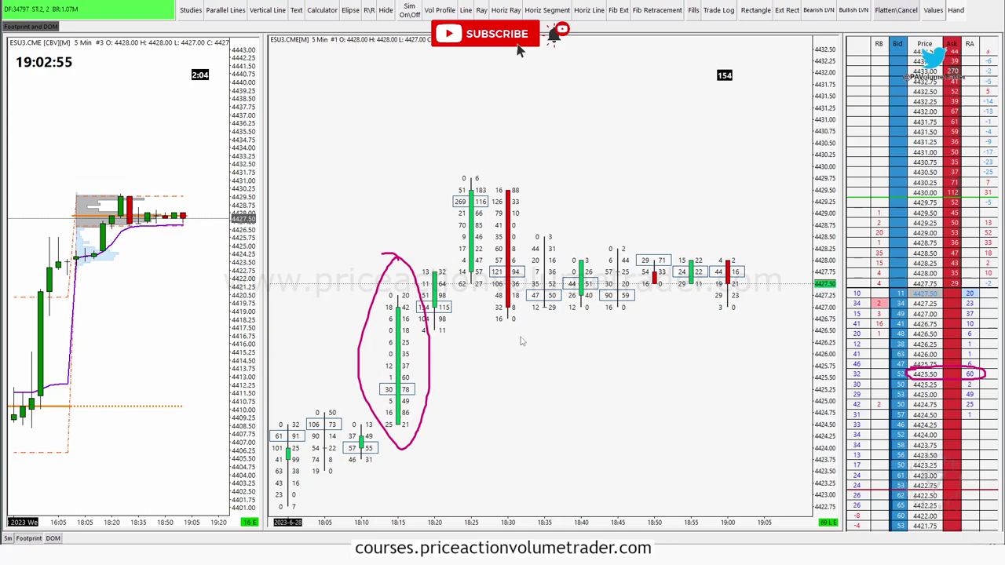
pyautogui.moveTo(418, 382); pyautogui.dragTo(810, 380)
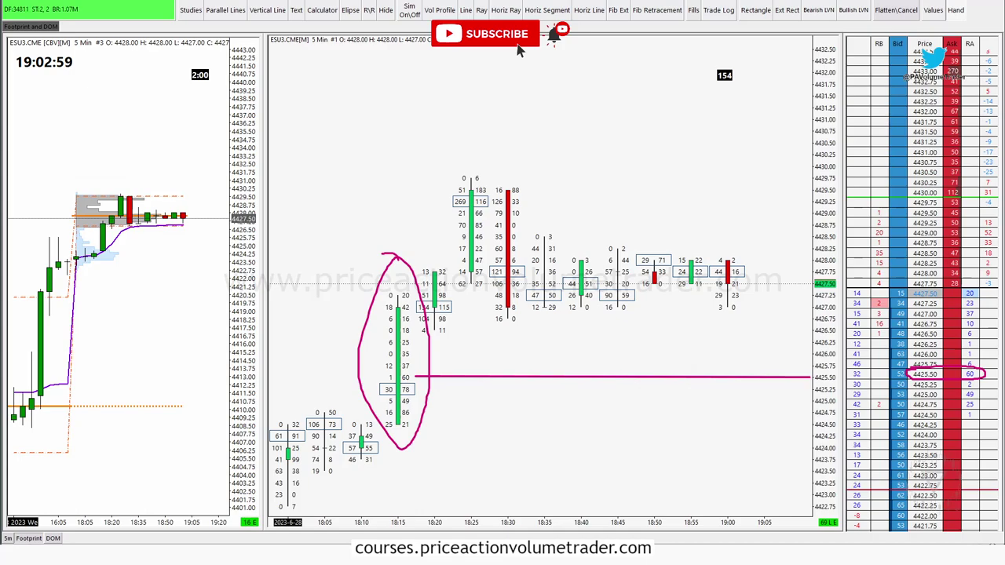
# - Circle the matching 60 in the RA column and the 18:15 footprint bar, add a rising arrow beside the bar, and clear the drawing
pyautogui.moveTo(964, 373)
pyautogui.mouseDown()
pyautogui.moveTo(985, 367)
pyautogui.moveTo(991, 383)
pyautogui.moveTo(983, 374)
pyautogui.moveTo(967, 389)
pyautogui.mouseUp()
pyautogui.moveTo(406, 378)
pyautogui.mouseDown()
pyautogui.moveTo(414, 386)
pyautogui.moveTo(396, 390)
pyautogui.moveTo(406, 375)
pyautogui.mouseUp()
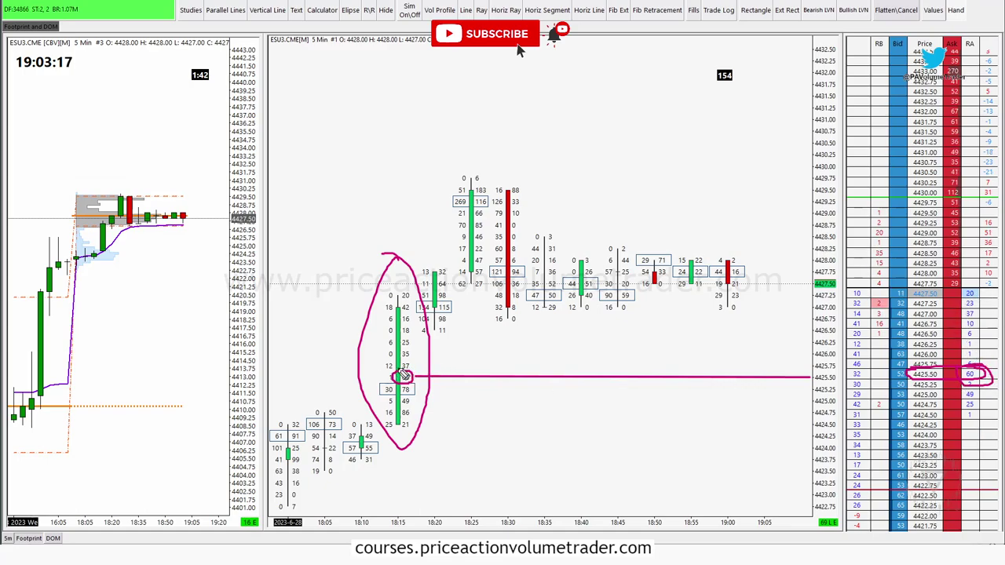
pyautogui.moveTo(318, 407)
pyautogui.mouseDown()
pyautogui.moveTo(369, 259)
pyautogui.moveTo(389, 278)
pyautogui.mouseUp()
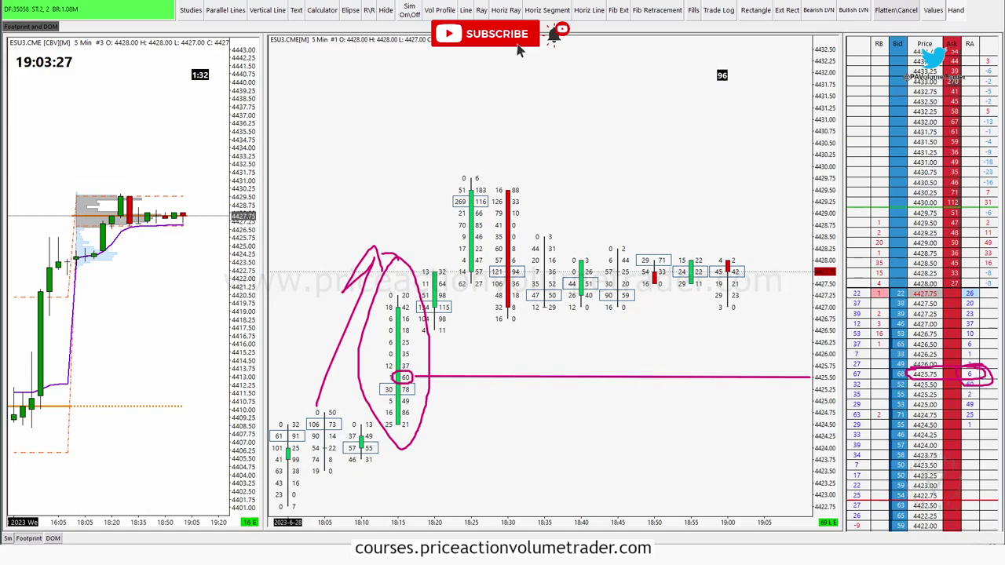
pyautogui.press('Escape')
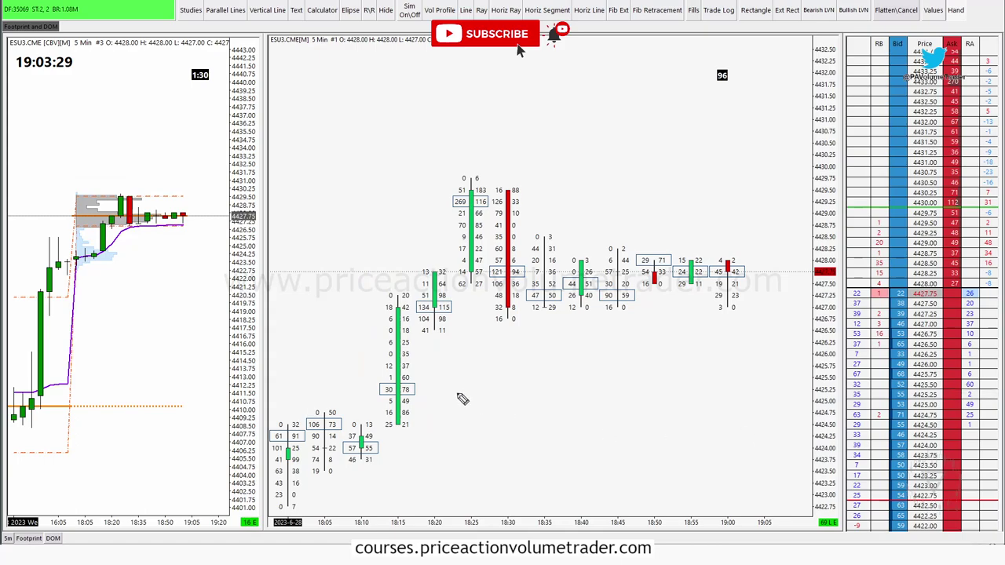
# - Circle the 60 in the 18:15 footprint bar and the RA 60 at 4425.50 once more, and erase both circles
pyautogui.moveTo(403, 373)
pyautogui.mouseDown()
pyautogui.moveTo(420, 392)
pyautogui.moveTo(413, 382)
pyautogui.mouseUp()
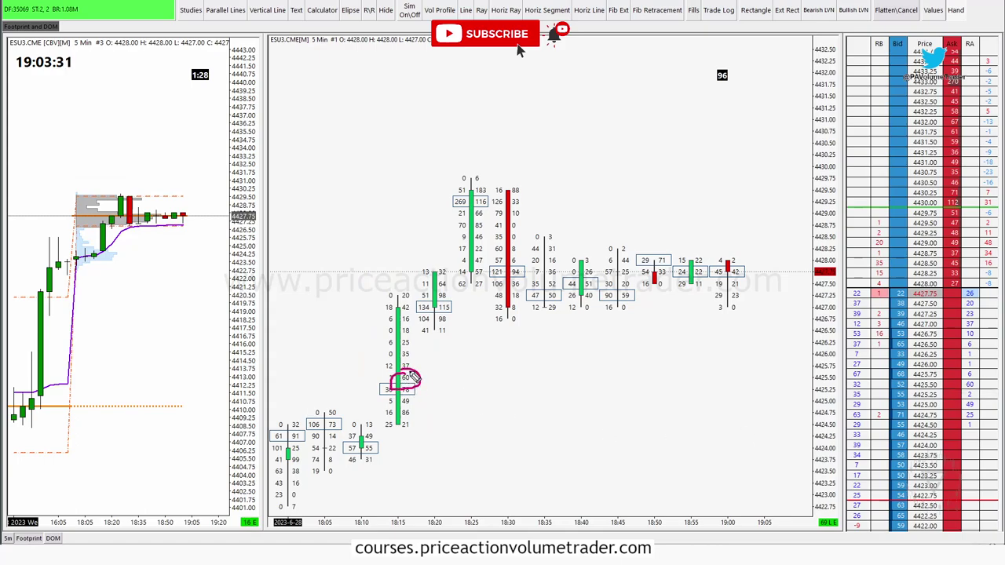
pyautogui.moveTo(966, 388); pyautogui.dragTo(972, 382)
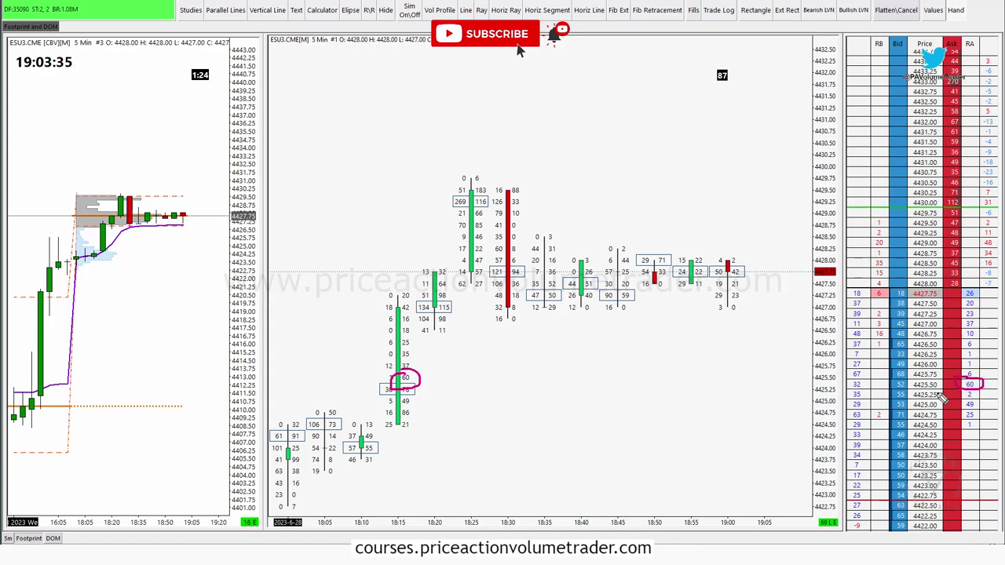
pyautogui.press('Escape')
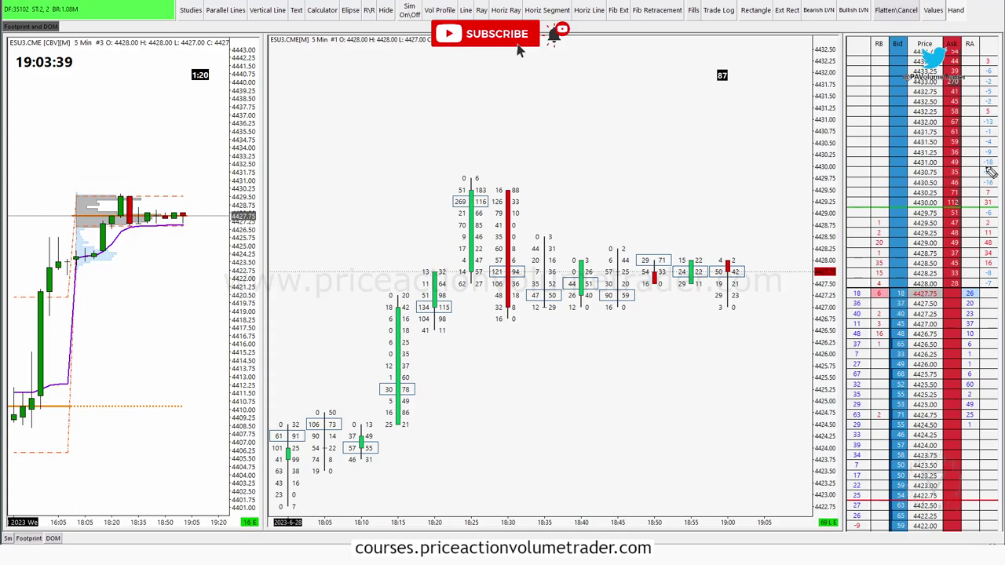
# - Circle a group of values in each of the DOM's two outer change columns, and erase the circles
pyautogui.moveTo(999, 217); pyautogui.dragTo(1000, 140)
pyautogui.moveTo(848, 316)
pyautogui.mouseDown()
pyautogui.moveTo(837, 346)
pyautogui.moveTo(852, 318)
pyautogui.mouseUp()
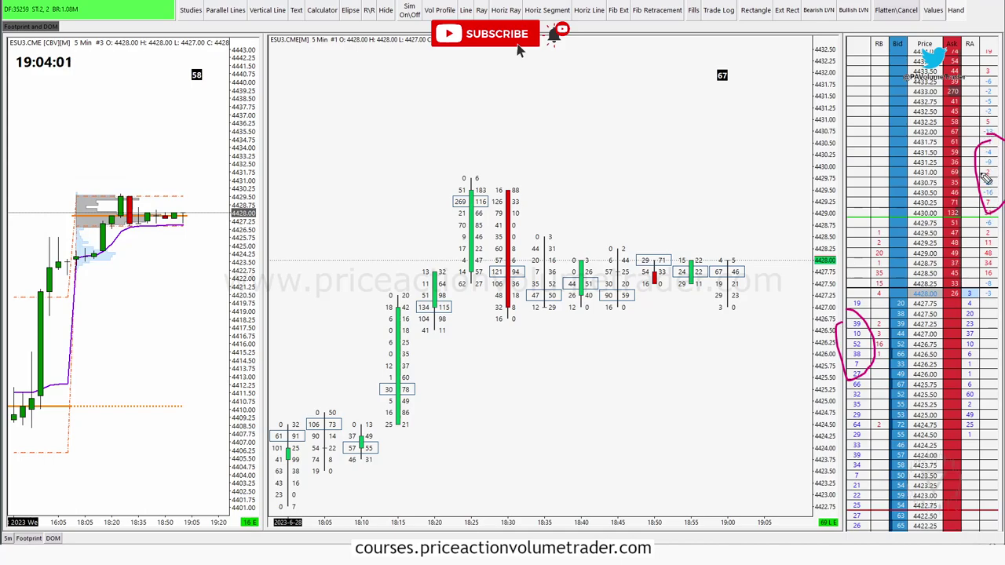
pyautogui.press('e')
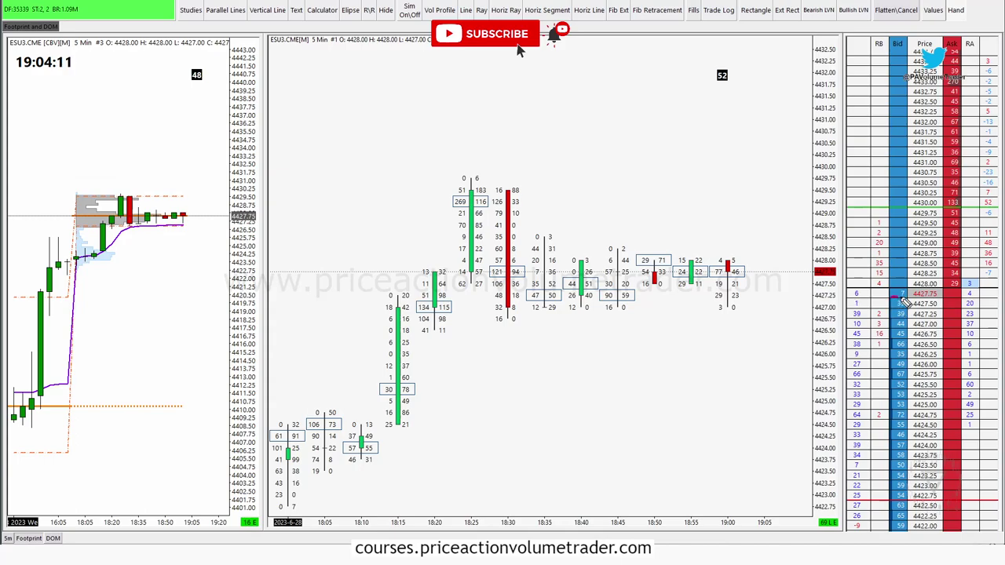
# - Circle the 4427.50 bid size, the full bid-side change column below the price, and the ask-side change values above it
pyautogui.moveTo(913, 312)
pyautogui.mouseDown()
pyautogui.moveTo(891, 306)
pyautogui.moveTo(903, 305)
pyautogui.mouseUp()
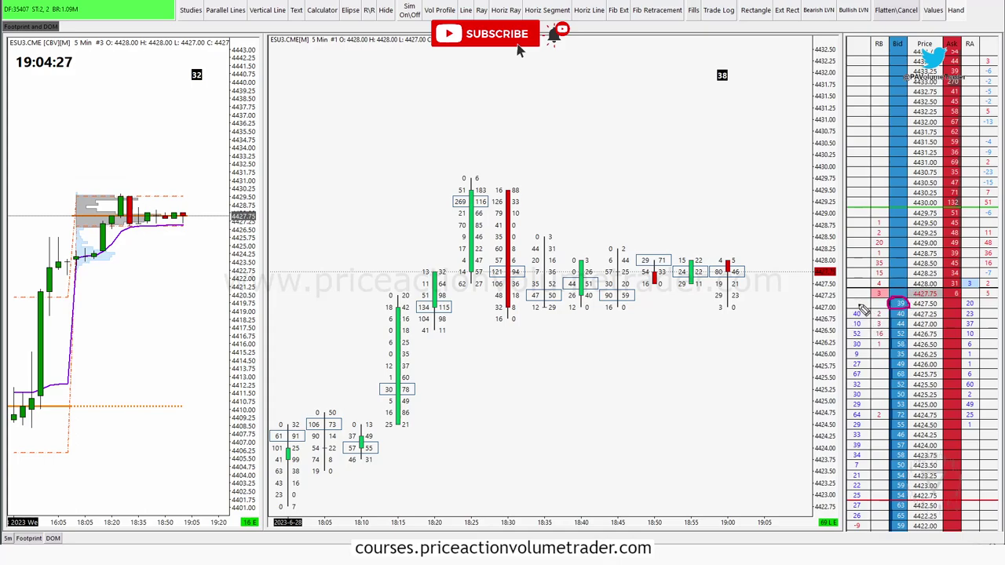
pyautogui.moveTo(861, 301)
pyautogui.mouseDown()
pyautogui.moveTo(864, 530)
pyautogui.moveTo(898, 296)
pyautogui.mouseUp()
pyautogui.moveTo(981, 119)
pyautogui.mouseDown()
pyautogui.moveTo(1002, 169)
pyautogui.moveTo(974, 127)
pyautogui.moveTo(991, 125)
pyautogui.mouseUp()
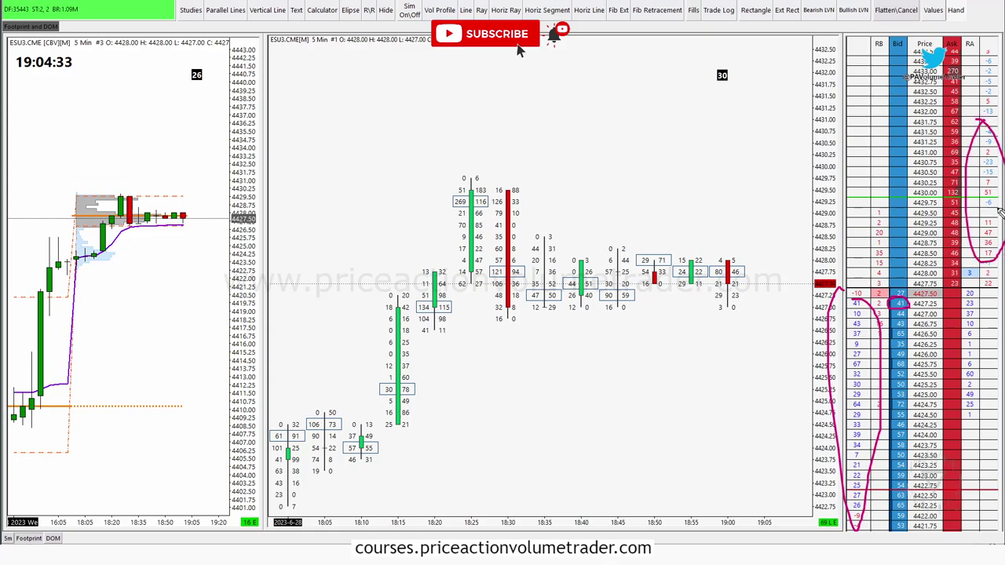
# - Circle the ask-side change values 51 at 4430.00 and -23 at 4430.75 together with their prices, and erase all the ink
pyautogui.moveTo(987, 193)
pyautogui.mouseDown()
pyautogui.moveTo(977, 197)
pyautogui.moveTo(995, 198)
pyautogui.mouseUp()
pyautogui.moveTo(934, 192); pyautogui.dragTo(929, 190)
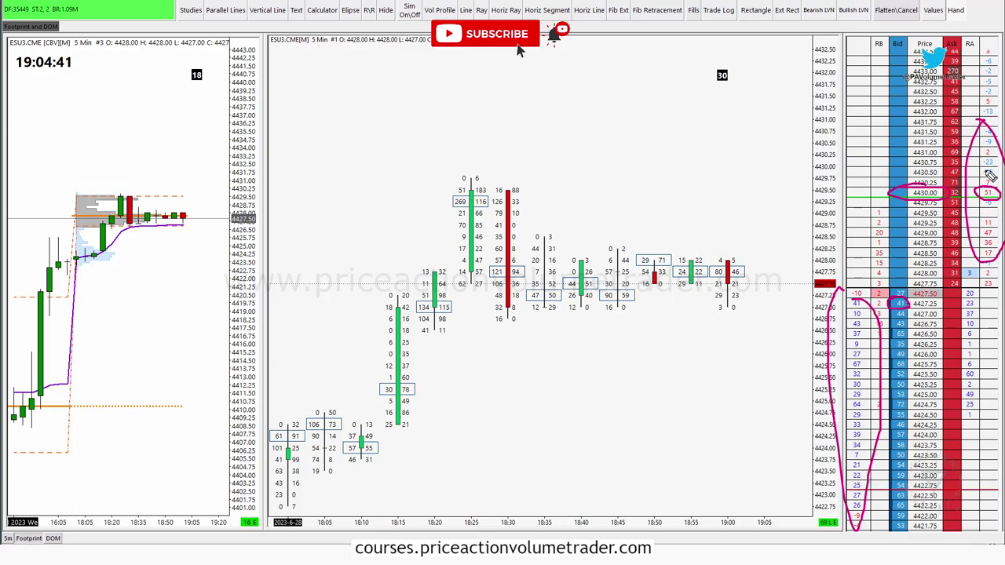
pyautogui.moveTo(1001, 168); pyautogui.dragTo(986, 162)
pyautogui.moveTo(940, 161)
pyautogui.mouseDown()
pyautogui.moveTo(911, 157)
pyautogui.moveTo(954, 167)
pyautogui.moveTo(934, 162)
pyautogui.mouseUp()
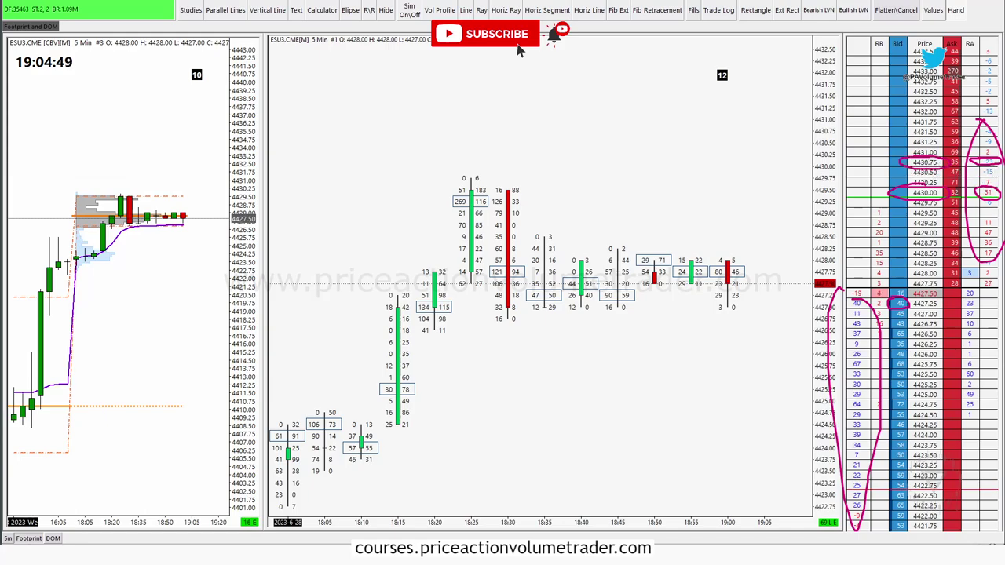
pyautogui.press('e')
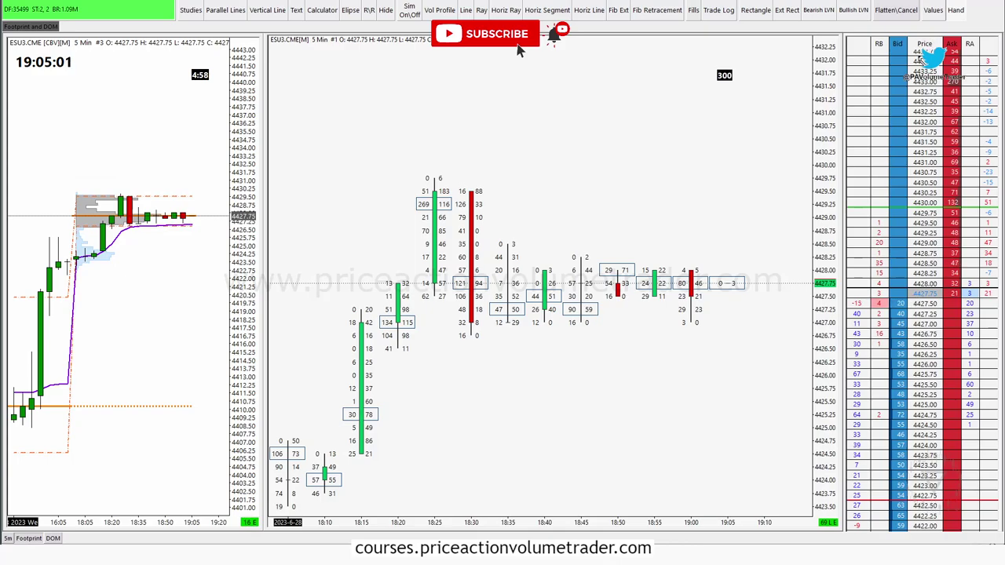
# - Circle the DOM ladder above 4430.50, the nearby bids and asks, and an empty area of the footprint chart, clearing the ink
pyautogui.moveTo(938, 28)
pyautogui.mouseDown()
pyautogui.moveTo(895, 183)
pyautogui.moveTo(955, 41)
pyautogui.mouseUp()
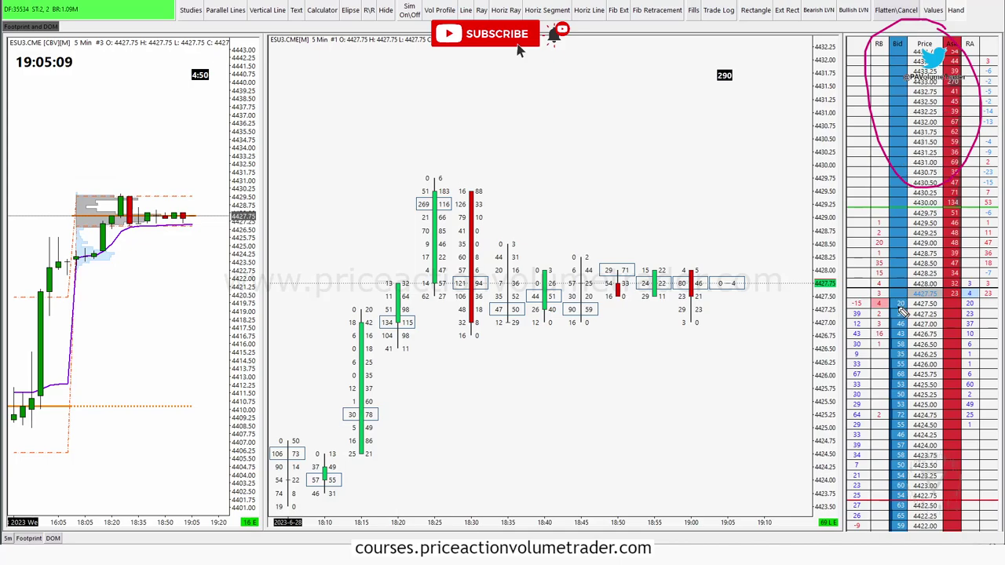
pyautogui.moveTo(897, 287)
pyautogui.mouseDown()
pyautogui.moveTo(896, 428)
pyautogui.moveTo(895, 319)
pyautogui.mouseUp()
pyautogui.moveTo(948, 149); pyautogui.dragTo(953, 173)
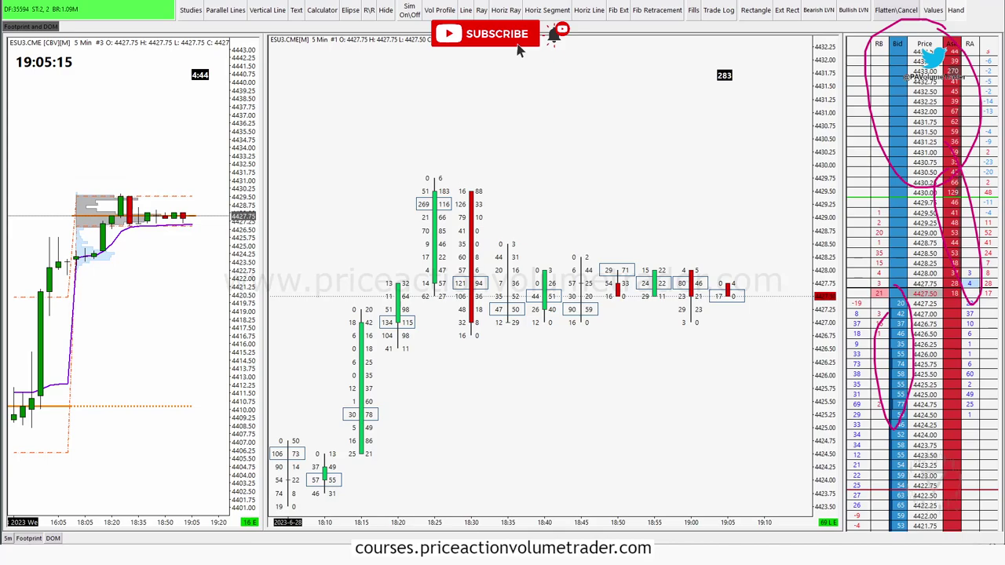
pyautogui.press('Escape')
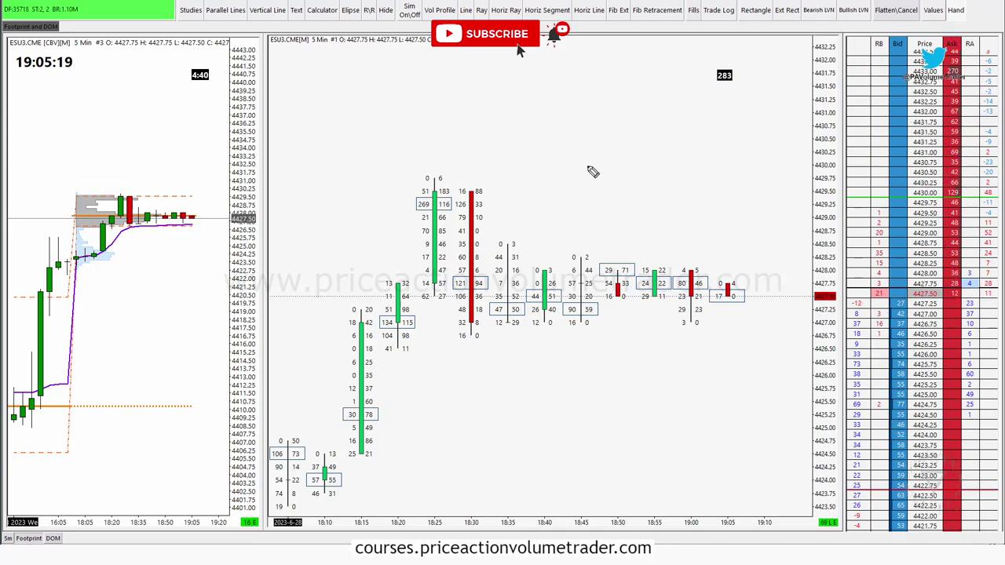
pyautogui.moveTo(564, 159)
pyautogui.mouseDown()
pyautogui.moveTo(780, 347)
pyautogui.moveTo(624, 192)
pyautogui.mouseUp()
pyautogui.press('Escape')
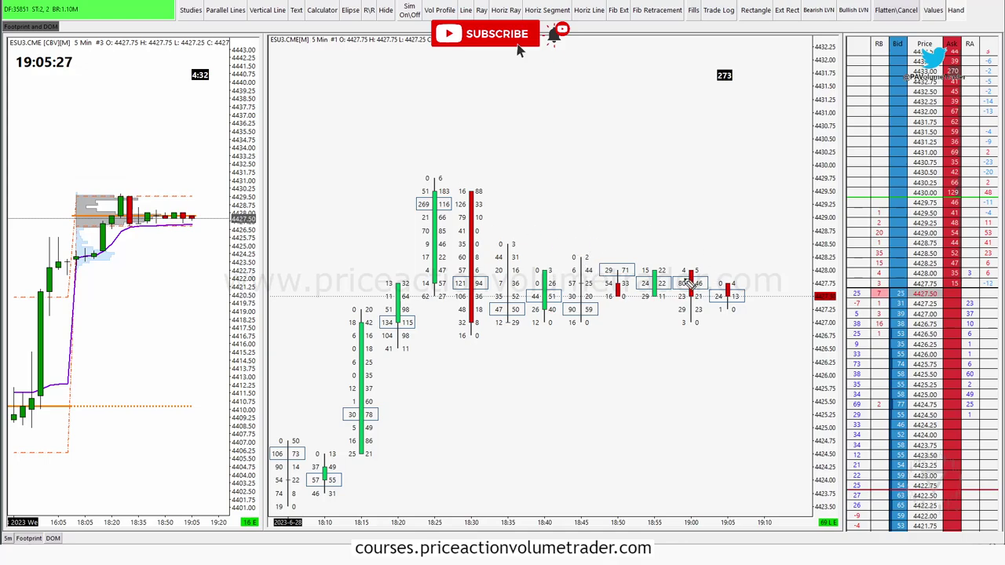
# - Circle the 18:45 footprint bar, the DOM bid and ask sizes nearest the current price, and the 18:25 to 18:35 footprint bars
pyautogui.moveTo(568, 241)
pyautogui.mouseDown()
pyautogui.moveTo(600, 308)
pyautogui.moveTo(559, 253)
pyautogui.moveTo(564, 261)
pyautogui.mouseUp()
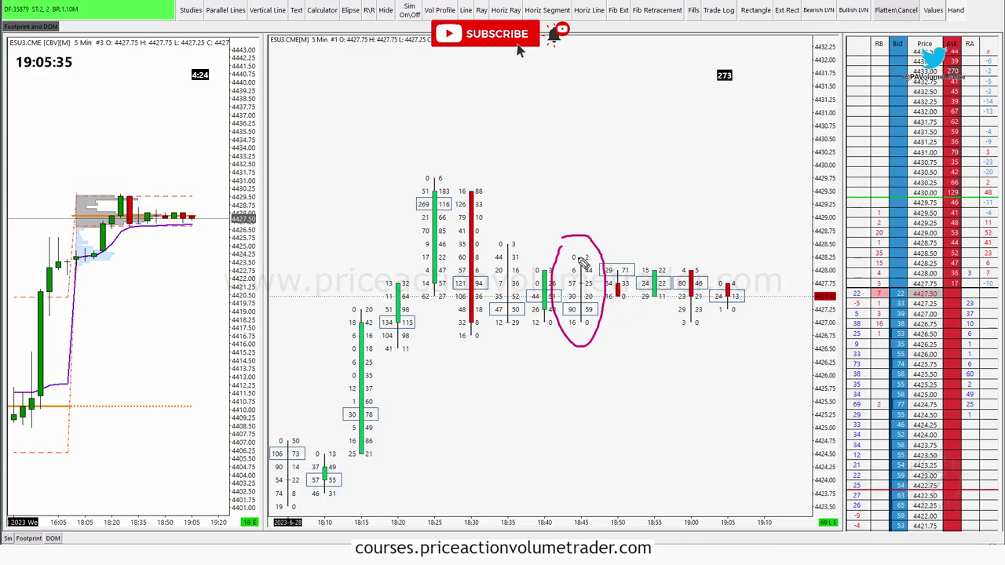
pyautogui.moveTo(911, 289)
pyautogui.mouseDown()
pyautogui.moveTo(889, 337)
pyautogui.moveTo(910, 292)
pyautogui.mouseUp()
pyautogui.moveTo(962, 234); pyautogui.dragTo(969, 276)
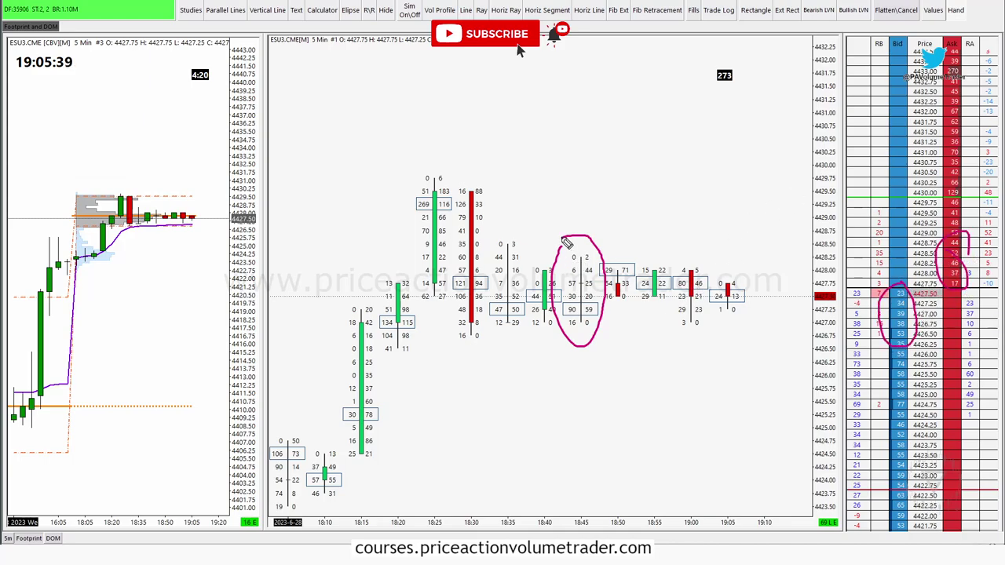
pyautogui.moveTo(486, 210); pyautogui.dragTo(483, 221)
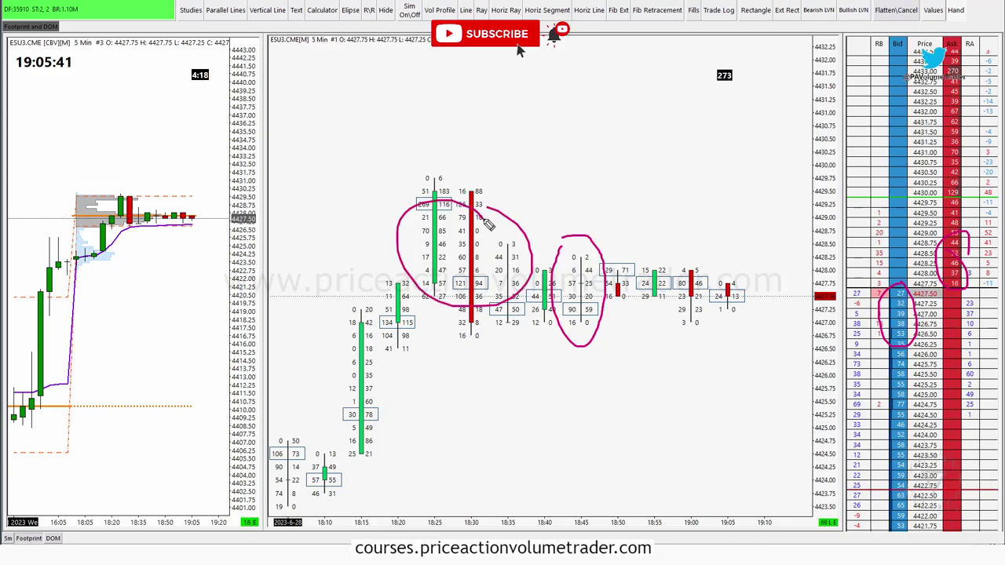
# - Circle the 19:00 and 19:05 footprint bars, cross them out, and clear all the ink
pyautogui.moveTo(729, 279)
pyautogui.mouseDown()
pyautogui.moveTo(760, 329)
pyautogui.moveTo(752, 275)
pyautogui.mouseUp()
pyautogui.moveTo(697, 250); pyautogui.dragTo(782, 347)
pyautogui.moveTo(760, 273); pyautogui.dragTo(699, 345)
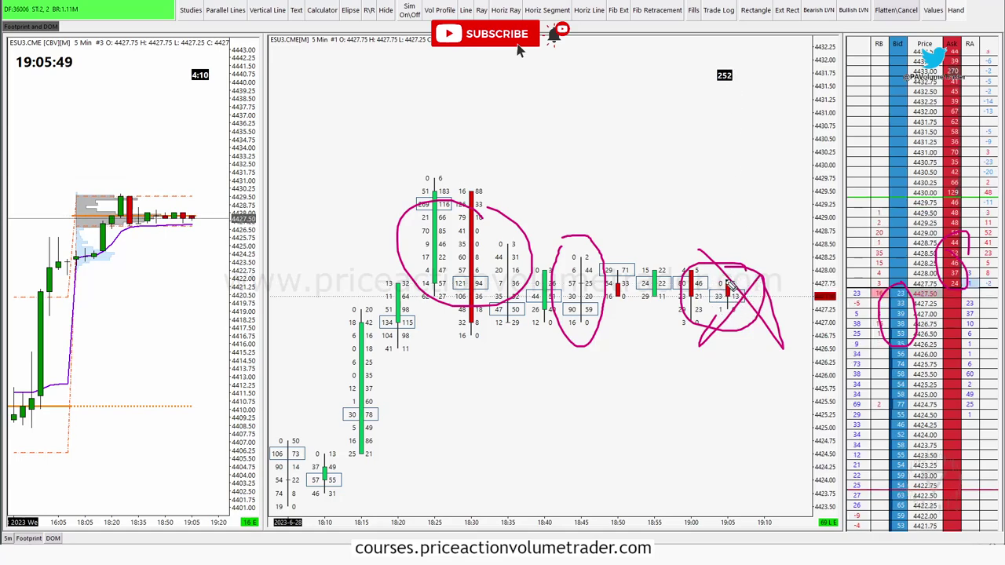
pyautogui.press('e')
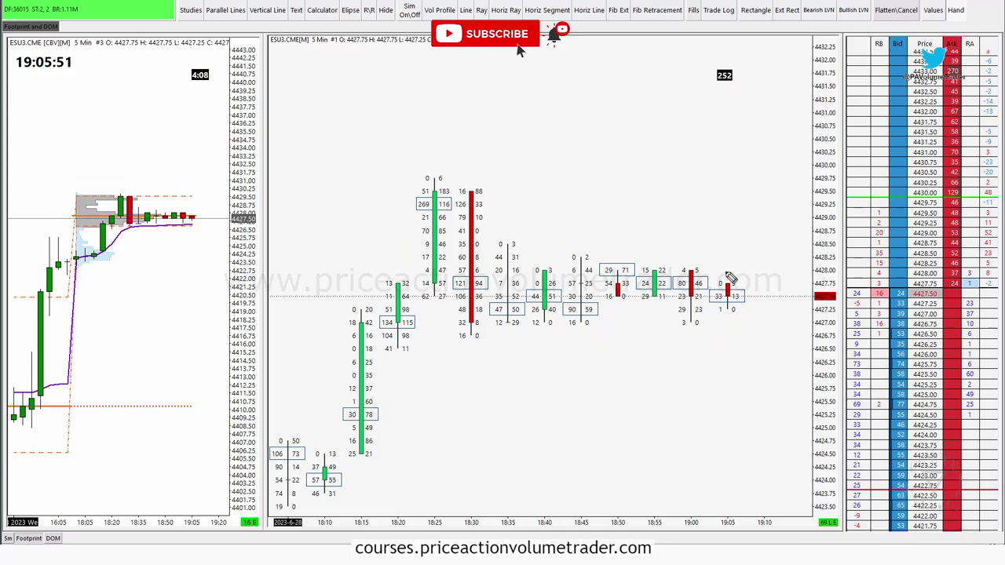
# - Sketch strokes over the 19:05 footprint bar, circle the space beside the candlestick chart's latest candle, and clear the ink
pyautogui.moveTo(715, 257)
pyautogui.mouseDown()
pyautogui.moveTo(720, 314)
pyautogui.moveTo(730, 260)
pyautogui.moveTo(777, 276)
pyautogui.moveTo(771, 306)
pyautogui.mouseUp()
pyautogui.moveTo(198, 201)
pyautogui.mouseDown()
pyautogui.moveTo(212, 234)
pyautogui.moveTo(218, 212)
pyautogui.mouseUp()
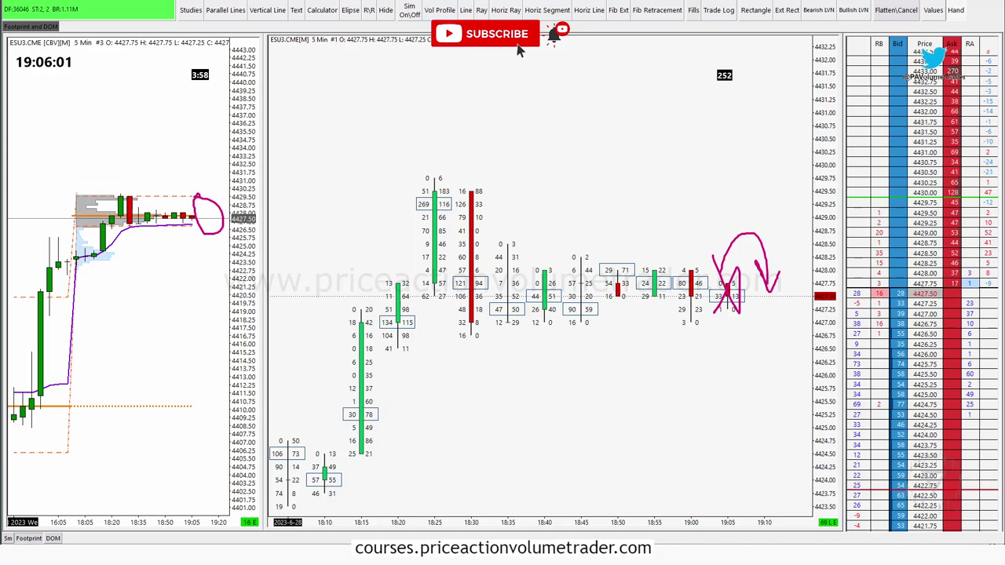
pyautogui.press('e')
# - Mark the 19:05 footprint bar, link it back to the 18:25 bar, circle the recent range on both charts, and clear the ink
pyautogui.moveTo(717, 208); pyautogui.dragTo(726, 339)
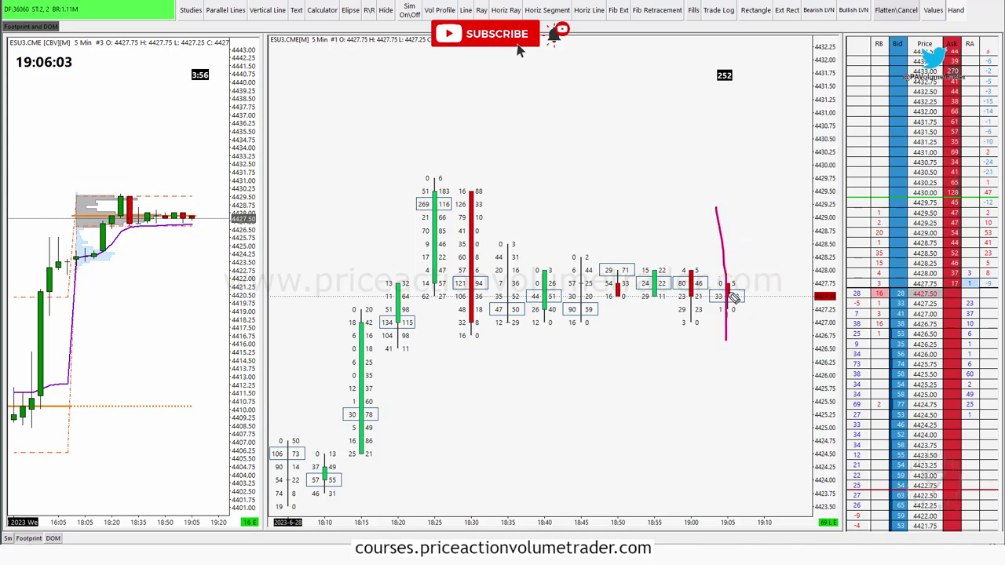
pyautogui.moveTo(716, 241); pyautogui.dragTo(430, 171)
pyautogui.moveTo(536, 159); pyautogui.dragTo(435, 207)
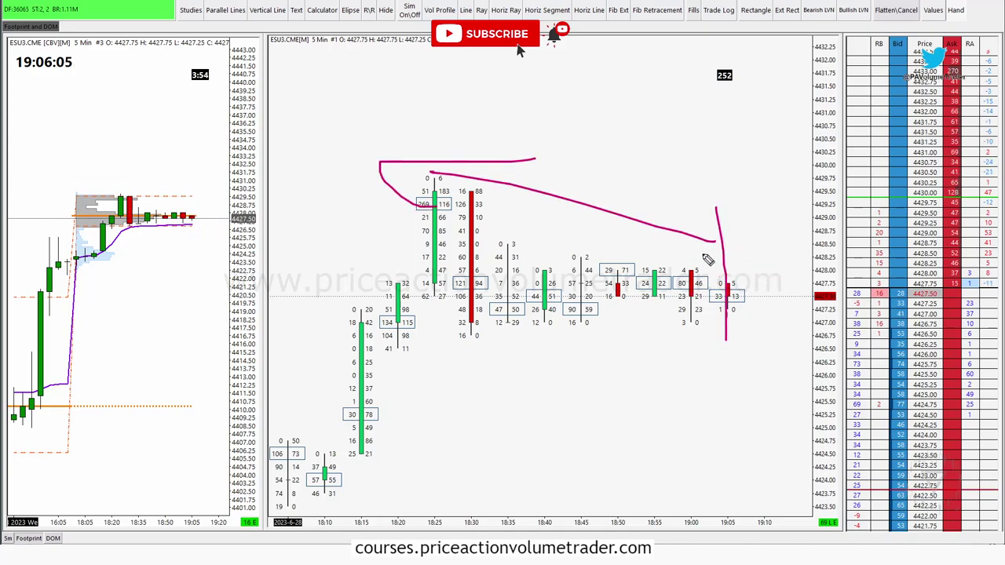
pyautogui.moveTo(50, 191)
pyautogui.mouseDown()
pyautogui.moveTo(148, 190)
pyautogui.moveTo(92, 250)
pyautogui.moveTo(78, 200)
pyautogui.mouseUp()
pyautogui.moveTo(432, 192)
pyautogui.mouseDown()
pyautogui.moveTo(591, 198)
pyautogui.moveTo(419, 218)
pyautogui.moveTo(537, 223)
pyautogui.mouseUp()
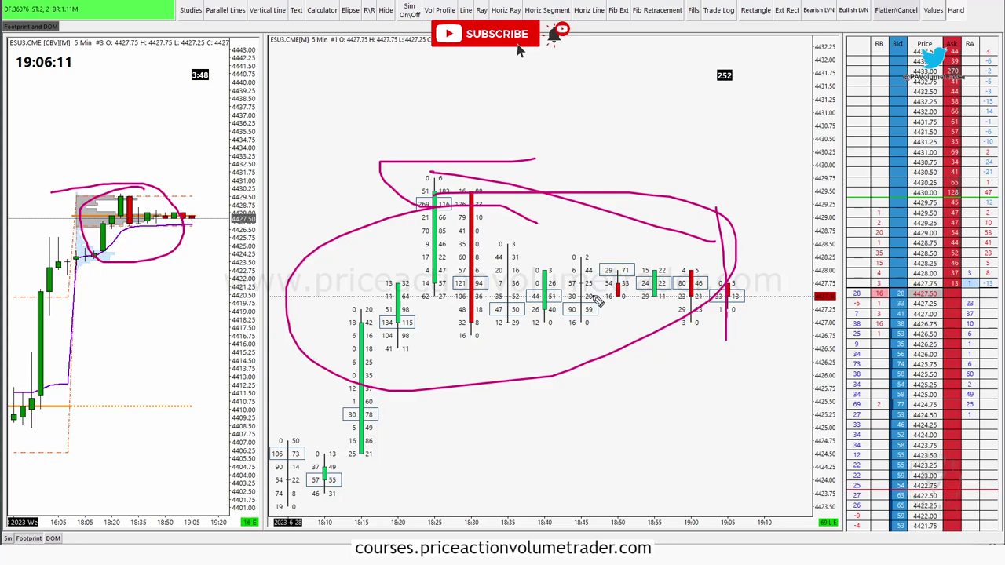
pyautogui.press('e')
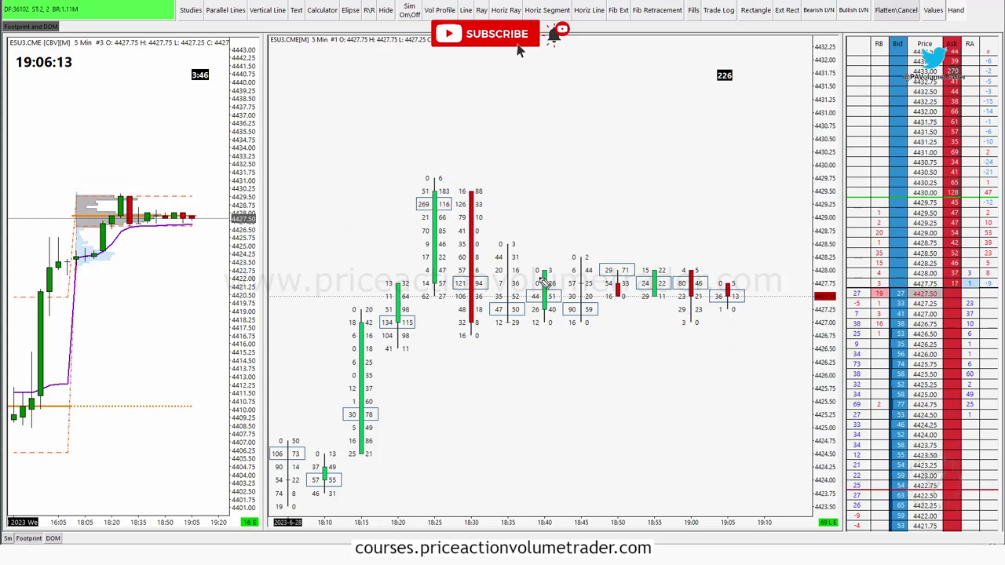
# - Circle the peak candles on the candlestick chart, mark the high and low rows of the 18:25 footprint bar, and clear the ink
pyautogui.moveTo(118, 187); pyautogui.dragTo(100, 197)
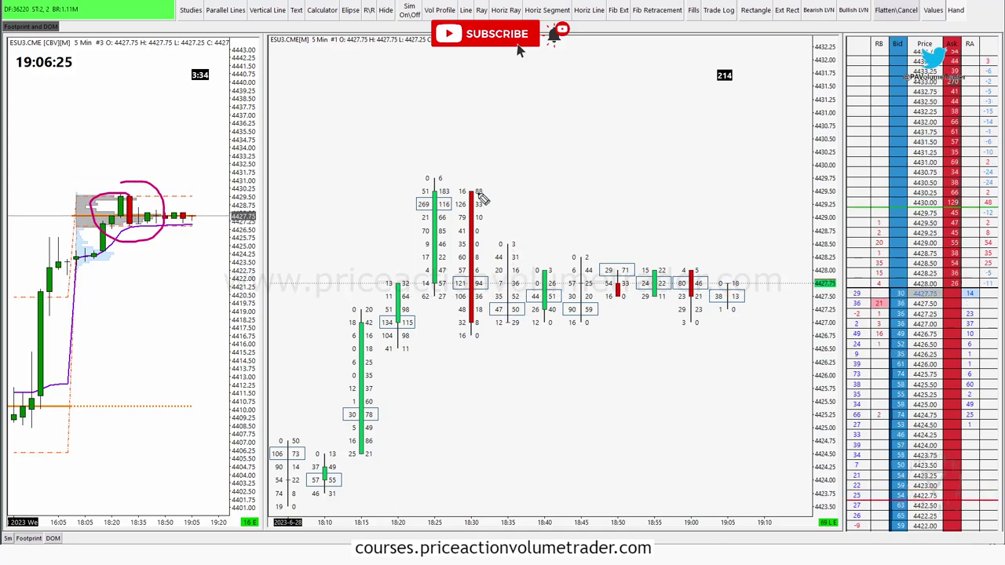
pyautogui.moveTo(417, 281); pyautogui.dragTo(444, 282)
pyautogui.moveTo(433, 191)
pyautogui.mouseDown()
pyautogui.moveTo(419, 190)
pyautogui.moveTo(447, 179)
pyautogui.mouseUp()
pyautogui.moveTo(418, 295); pyautogui.dragTo(487, 288)
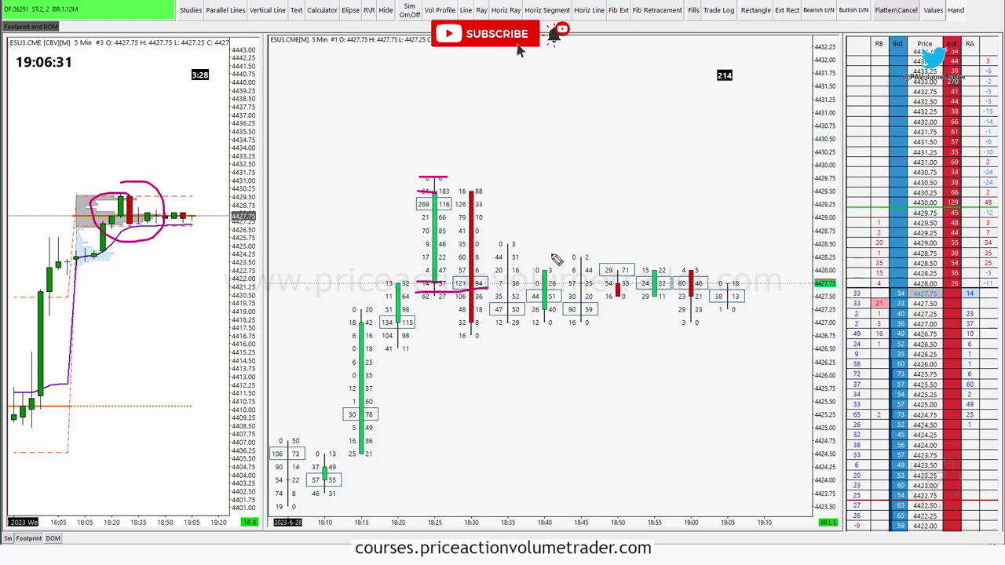
pyautogui.press('e')
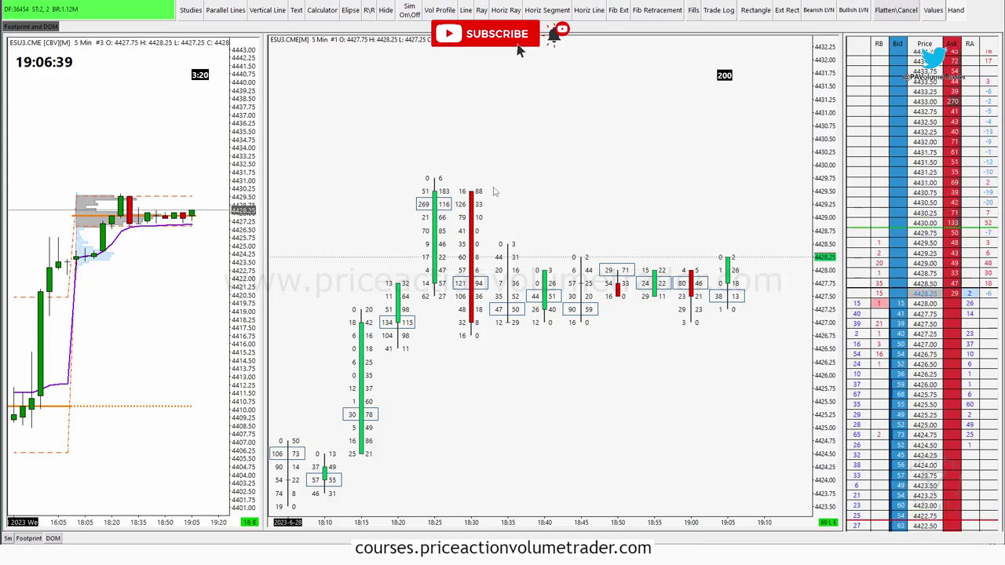
# - Draw horizontal lines from the 18:30 footprint bar to the price axis at 4429.50, 4429.25, 4429.00 and 4428.75, and clear them
pyautogui.moveTo(477, 191); pyautogui.dragTo(814, 192)
pyautogui.moveTo(485, 206); pyautogui.dragTo(830, 205)
pyautogui.moveTo(485, 220); pyautogui.dragTo(819, 220)
pyautogui.moveTo(478, 234); pyautogui.dragTo(804, 231)
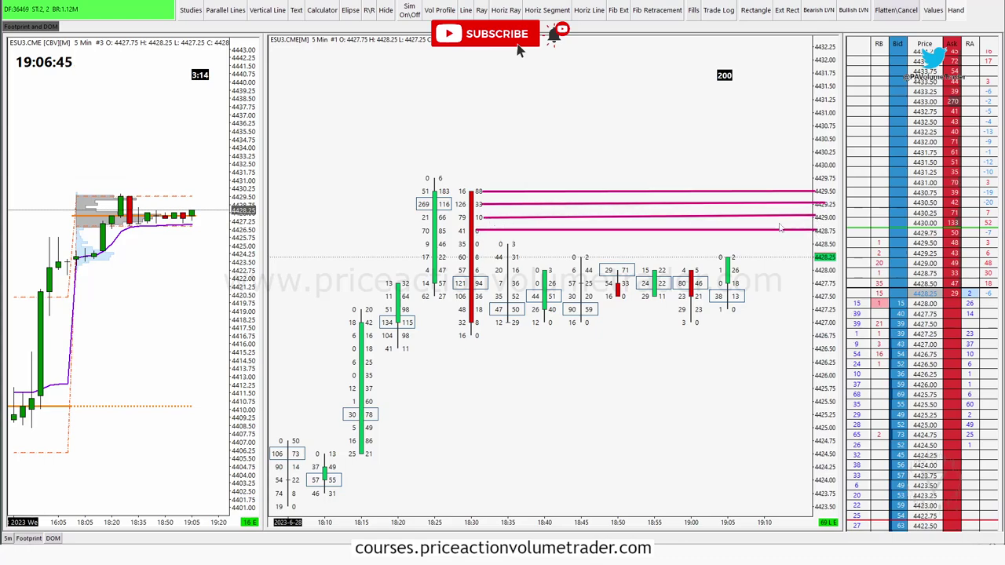
pyautogui.press('Delete')
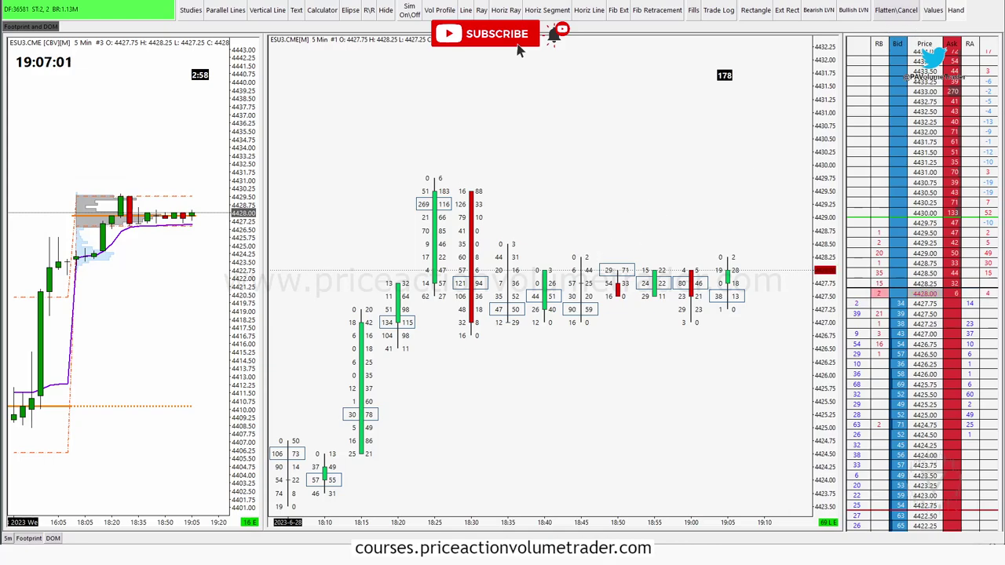
# - Circle the DOM's Bid and Ask column headers and the whole 18:30 footprint bar
pyautogui.moveTo(894, 17)
pyautogui.mouseDown()
pyautogui.moveTo(917, 33)
pyautogui.moveTo(877, 48)
pyautogui.moveTo(899, 18)
pyautogui.mouseUp()
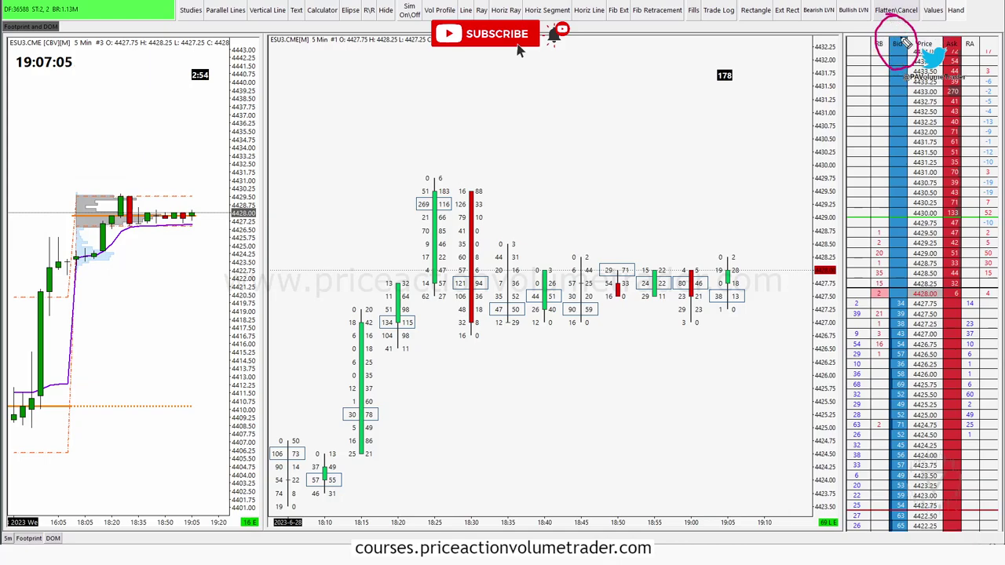
pyautogui.moveTo(966, 37)
pyautogui.mouseDown()
pyautogui.moveTo(948, 23)
pyautogui.moveTo(974, 71)
pyautogui.moveTo(954, 17)
pyautogui.moveTo(972, 45)
pyautogui.mouseUp()
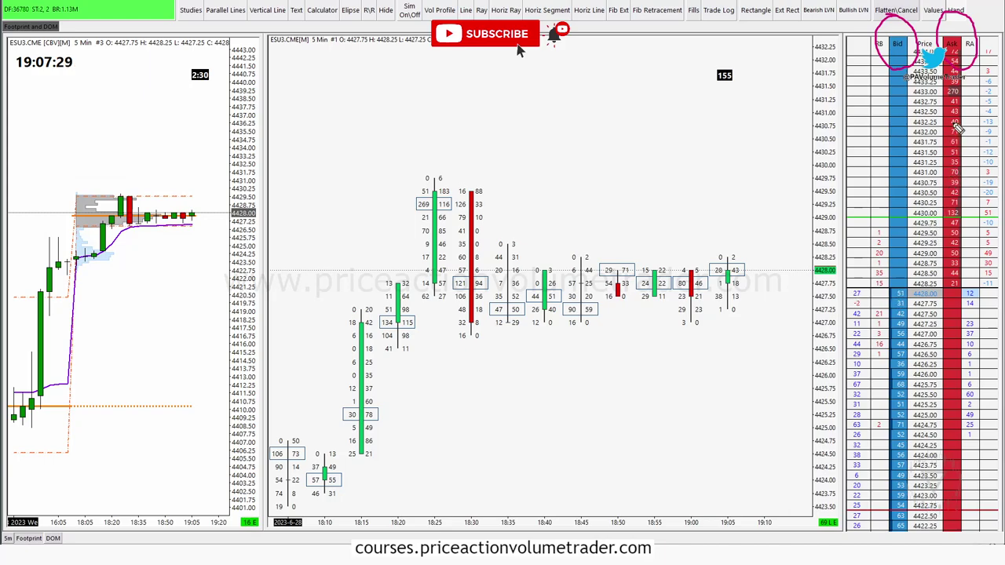
pyautogui.moveTo(458, 172)
pyautogui.mouseDown()
pyautogui.moveTo(504, 212)
pyautogui.moveTo(507, 310)
pyautogui.moveTo(458, 361)
pyautogui.moveTo(444, 223)
pyautogui.moveTo(459, 170)
pyautogui.mouseUp()
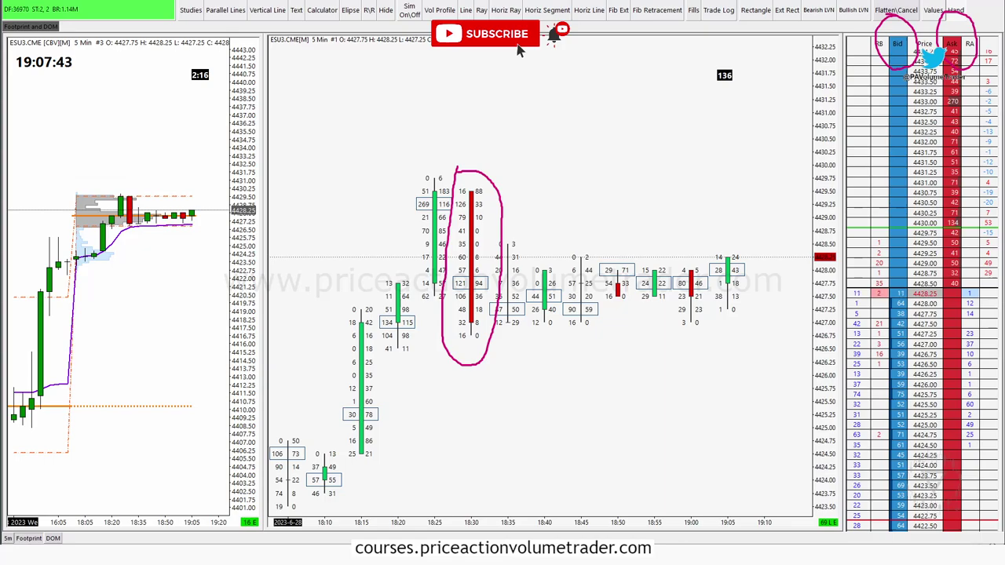
# - Draw arrows to the two sides of the circled 18:30 bar, labelling the bid side Sell and the ask side Buy
pyautogui.moveTo(528, 113)
pyautogui.mouseDown()
pyautogui.moveTo(482, 184)
pyautogui.moveTo(474, 161)
pyautogui.mouseUp()
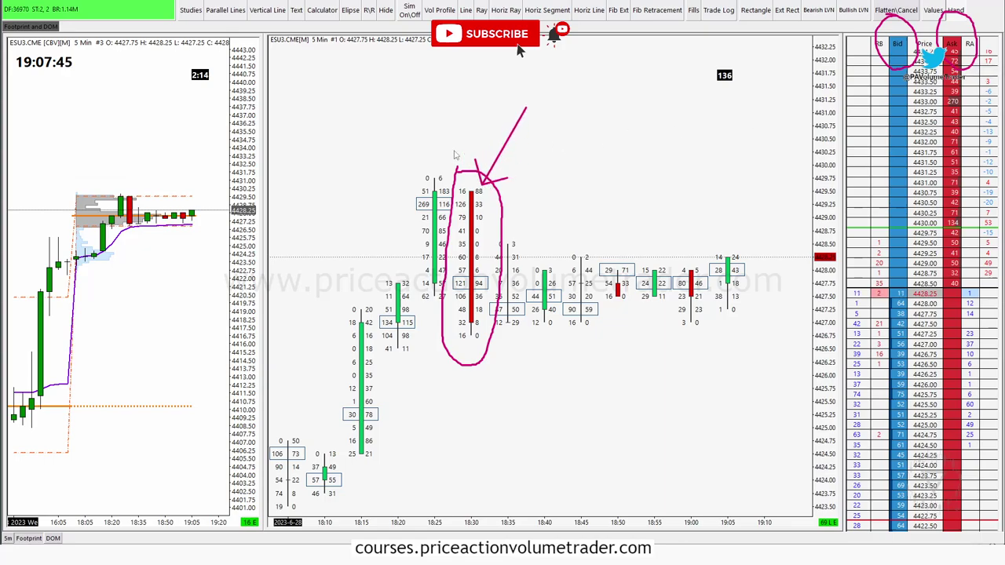
pyautogui.moveTo(419, 122)
pyautogui.mouseDown()
pyautogui.moveTo(461, 183)
pyautogui.moveTo(453, 166)
pyautogui.moveTo(440, 179)
pyautogui.mouseUp()
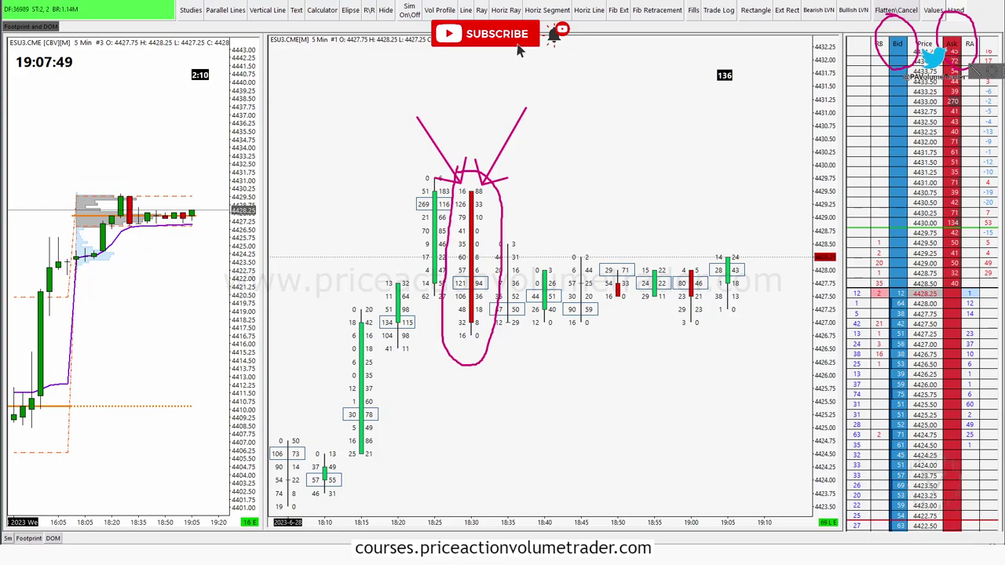
pyautogui.click(508, 123)
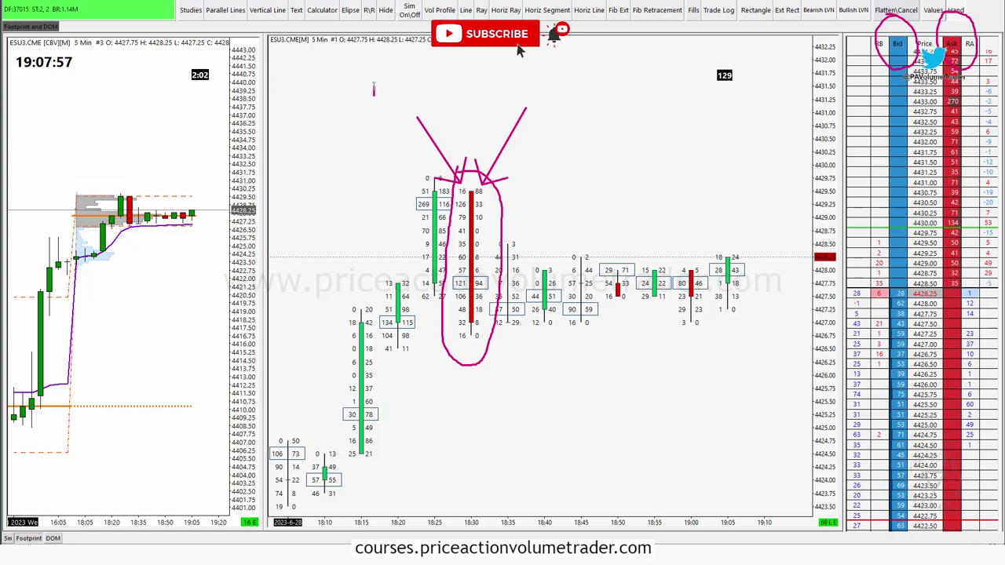
pyautogui.click(374, 86)
pyautogui.write('Sl')
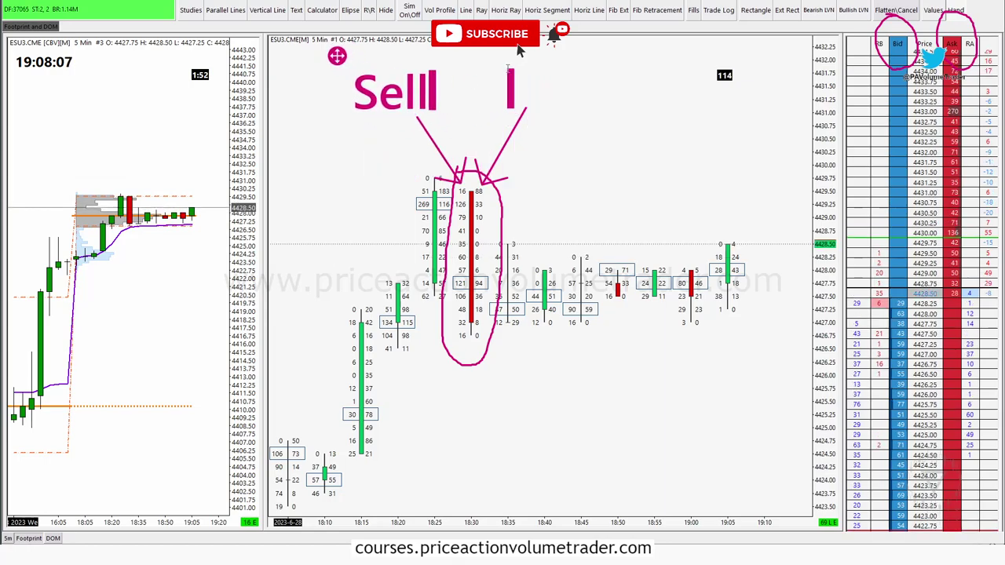
pyautogui.write('Buy')
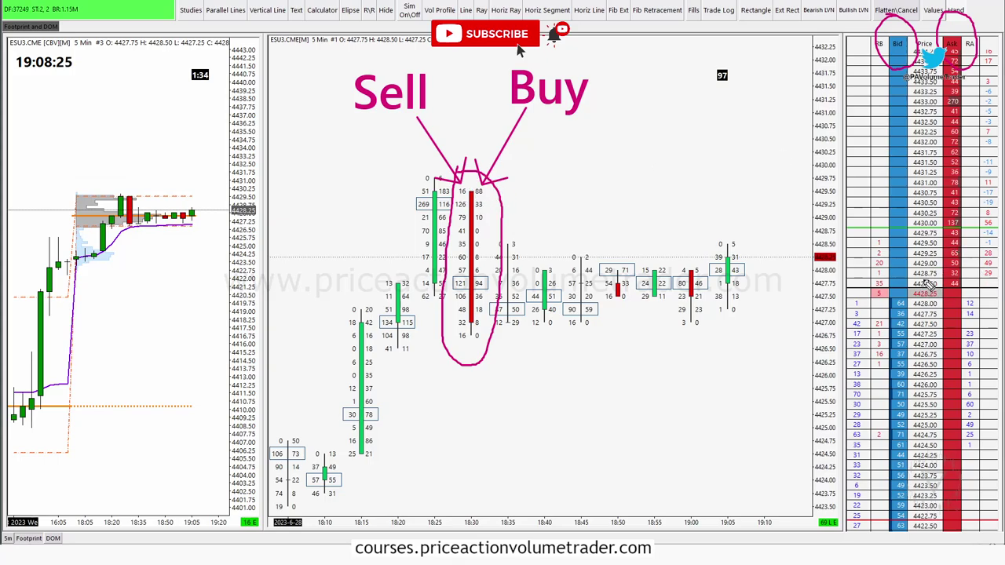
# - Draw and undo an arrow up to the DOM's ask column, and box the 4429.00 footprint row, circling 79 and 10 at 18:30
pyautogui.moveTo(920, 296); pyautogui.dragTo(952, 226)
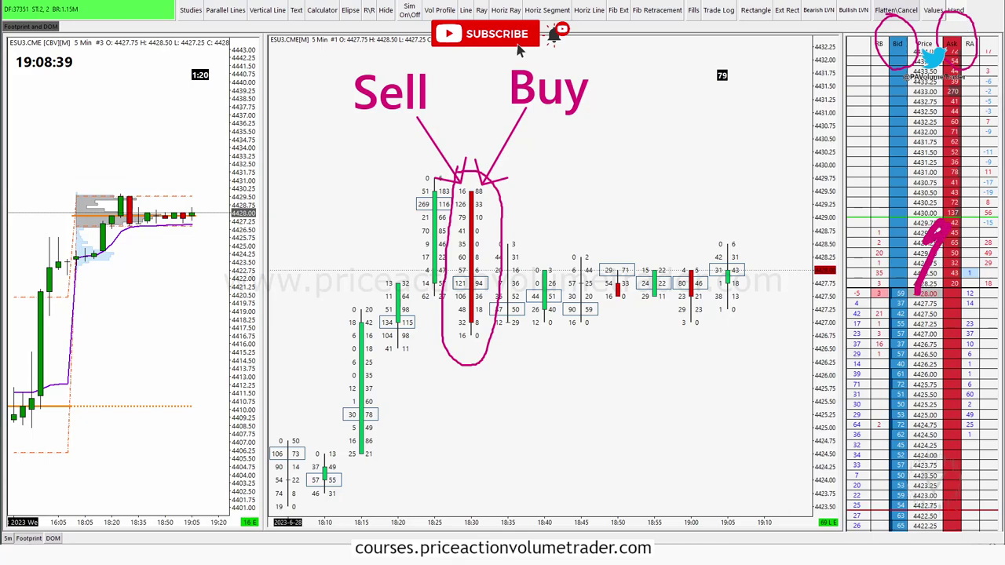
pyautogui.hotkey('ctrl', 'z')
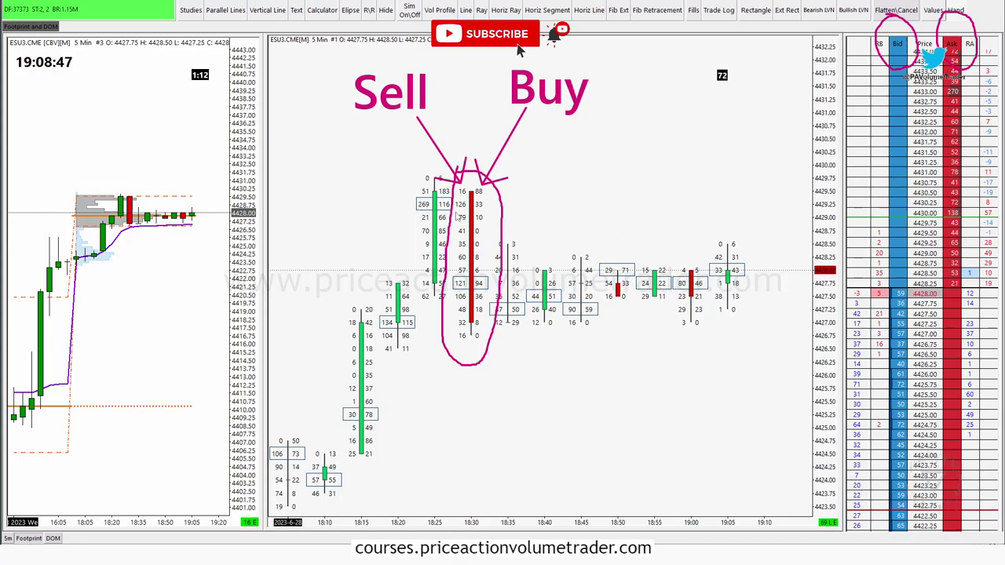
pyautogui.moveTo(408, 213); pyautogui.dragTo(848, 229)
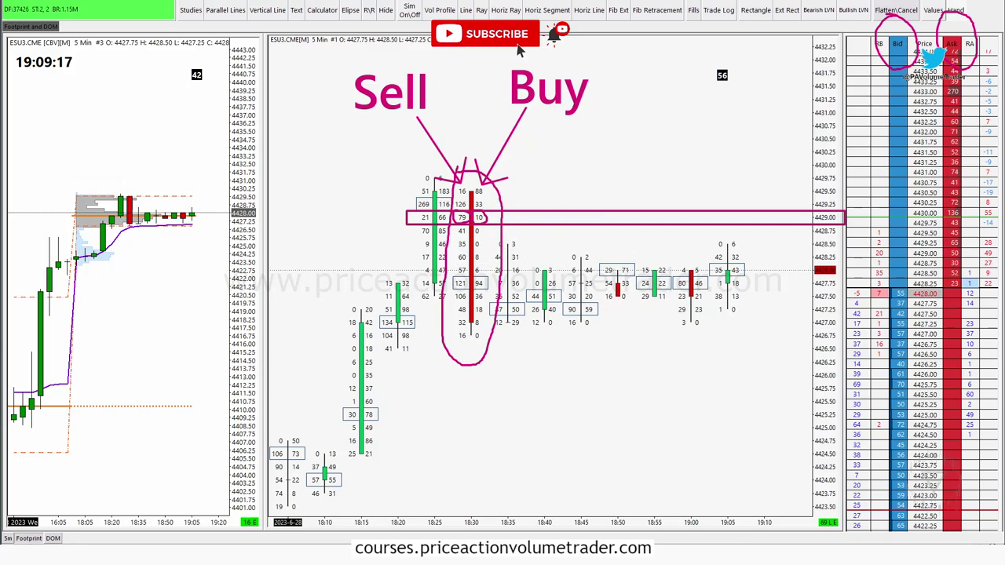
# - Add a large Bid x Ask text label in the empty area below the footprint bars
pyautogui.click(523, 420)
pyautogui.write('Bl')
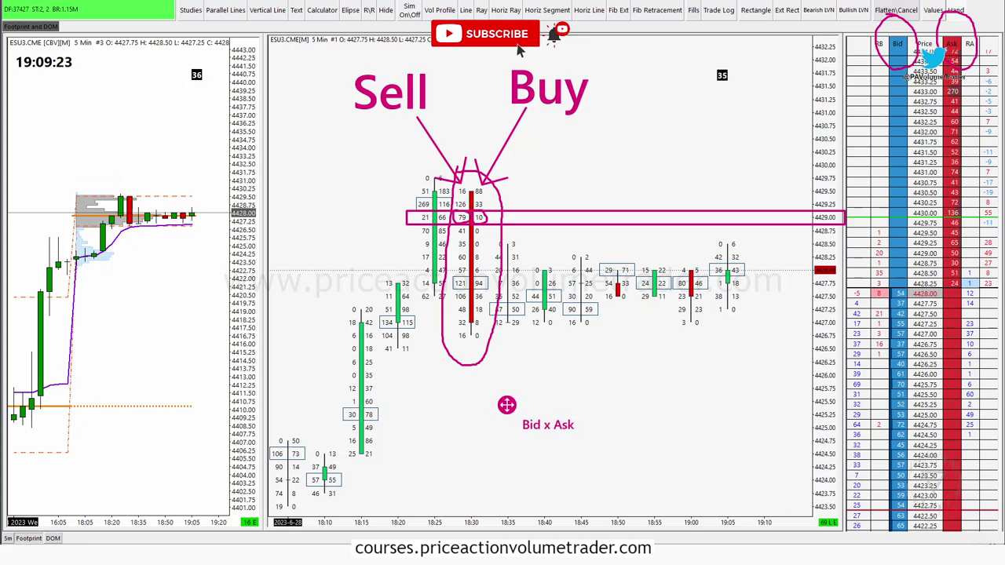
pyautogui.scroll(5, 549, 424)
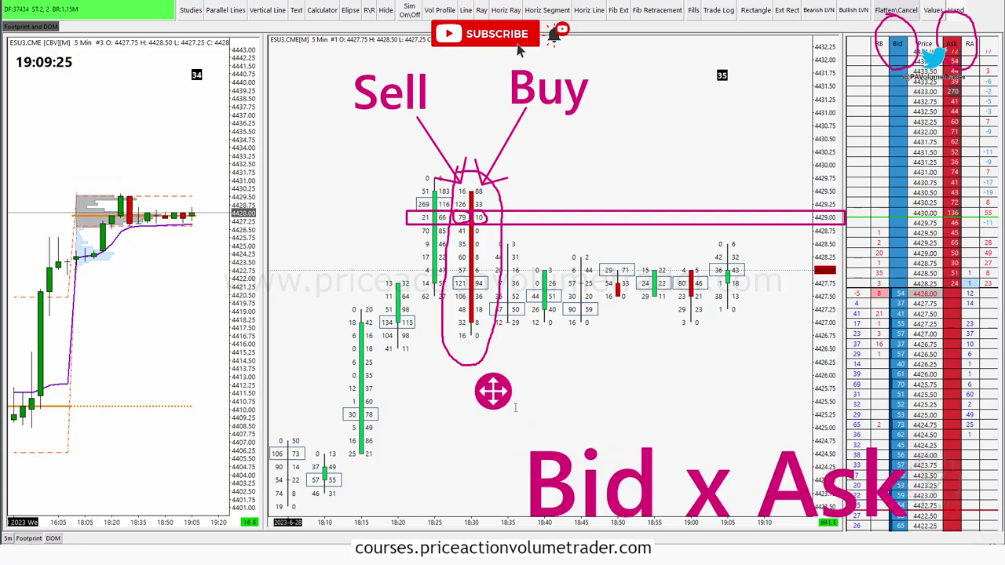
pyautogui.moveTo(493, 391); pyautogui.dragTo(380, 384)
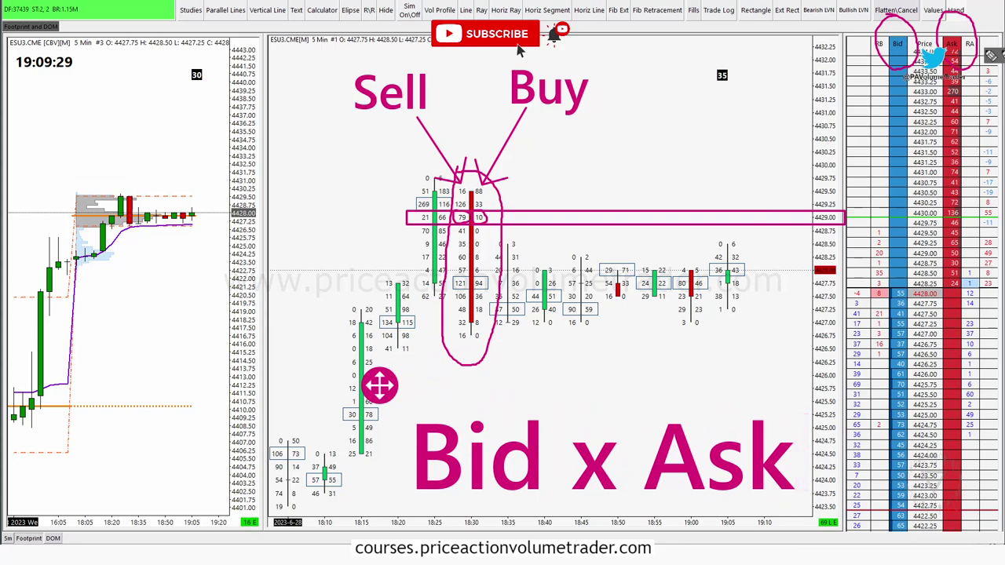
pyautogui.click(991, 57)
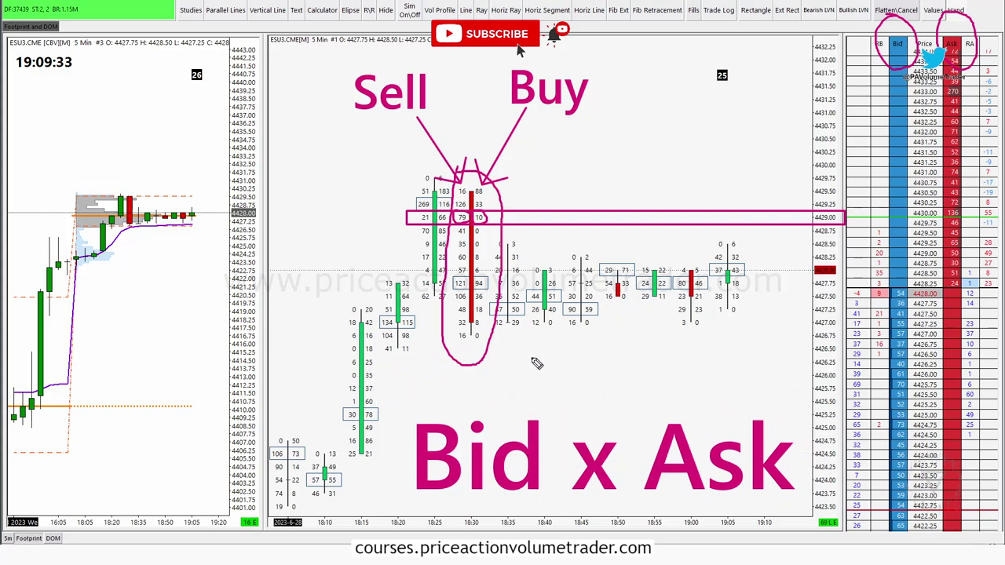
# - Draw two thick vertical strokes under the 18:40 bar and a circle around the DOM bids near 4427.00, and undo all three
pyautogui.moveTo(540, 367); pyautogui.dragTo(538, 340)
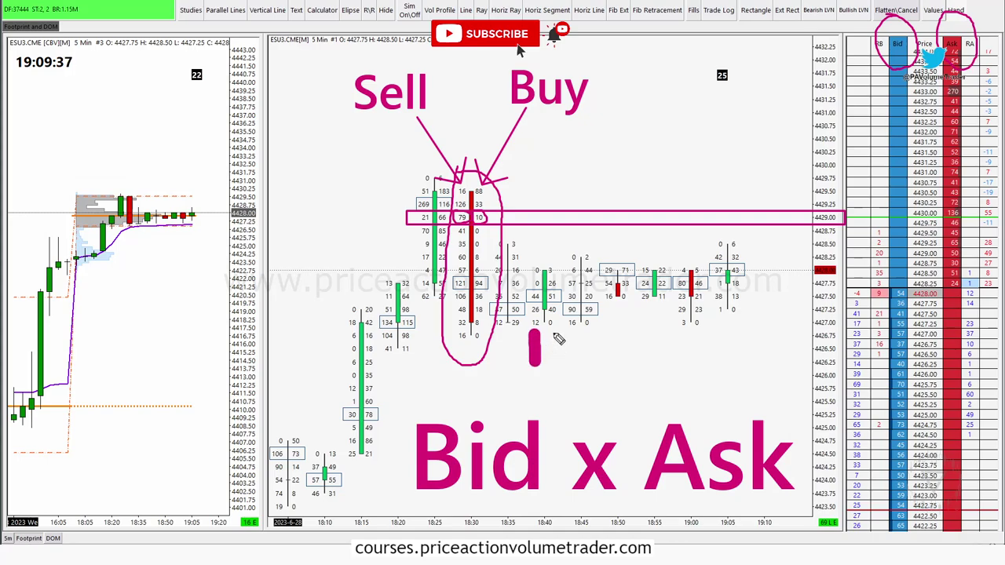
pyautogui.moveTo(555, 334); pyautogui.dragTo(555, 365)
pyautogui.moveTo(921, 324)
pyautogui.mouseDown()
pyautogui.moveTo(935, 306)
pyautogui.moveTo(896, 383)
pyautogui.moveTo(927, 314)
pyautogui.mouseUp()
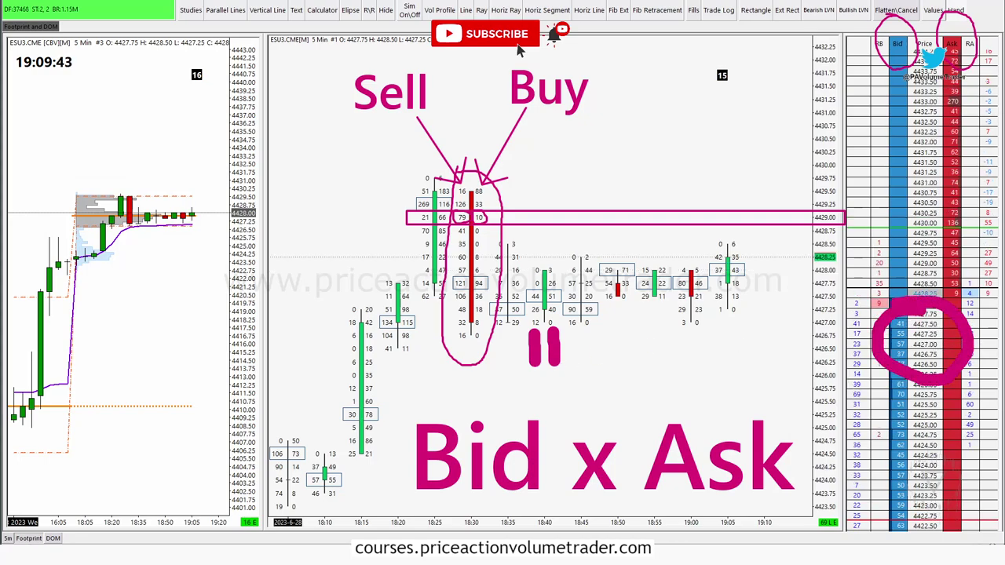
pyautogui.hotkey('ctrl', 'z')
pyautogui.hotkey('ctrl', 'z')
pyautogui.hotkey('ctrl', 'z')
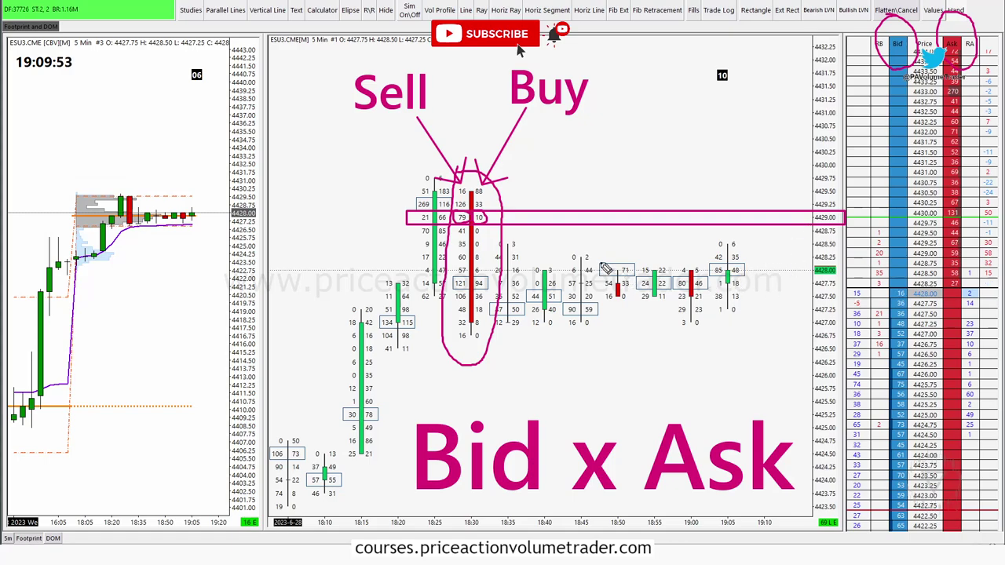
# - Circle the boxed bid-ask pairs in the 18:55, 18:50, 18:45 and 18:15 footprint bars
pyautogui.moveTo(640, 281)
pyautogui.mouseDown()
pyautogui.moveTo(676, 295)
pyautogui.moveTo(613, 267)
pyautogui.moveTo(640, 273)
pyautogui.moveTo(610, 270)
pyautogui.mouseUp()
pyautogui.moveTo(576, 305)
pyautogui.mouseDown()
pyautogui.moveTo(604, 314)
pyautogui.moveTo(588, 308)
pyautogui.mouseUp()
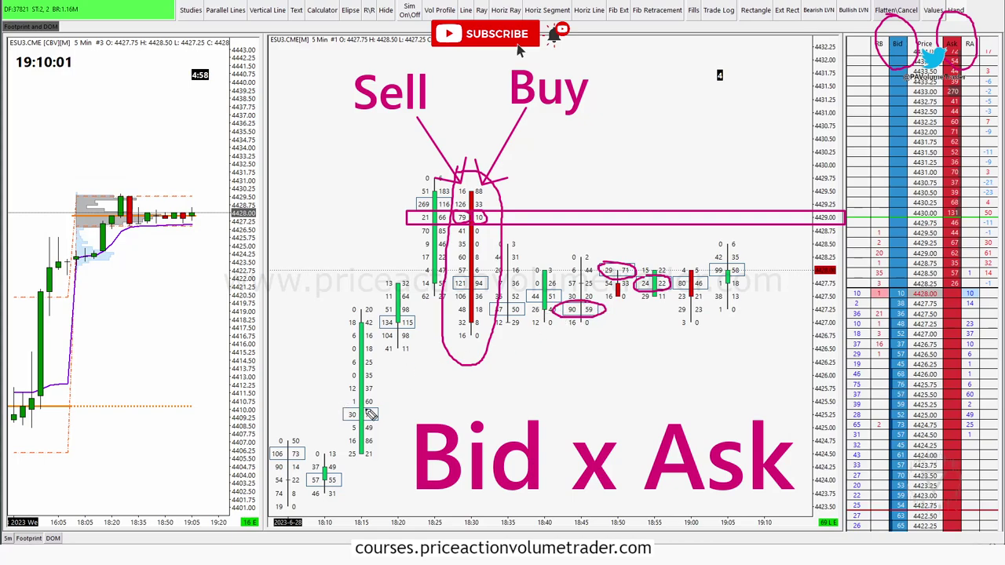
pyautogui.moveTo(341, 407)
pyautogui.mouseDown()
pyautogui.moveTo(382, 407)
pyautogui.moveTo(350, 424)
pyautogui.moveTo(342, 408)
pyautogui.mouseUp()
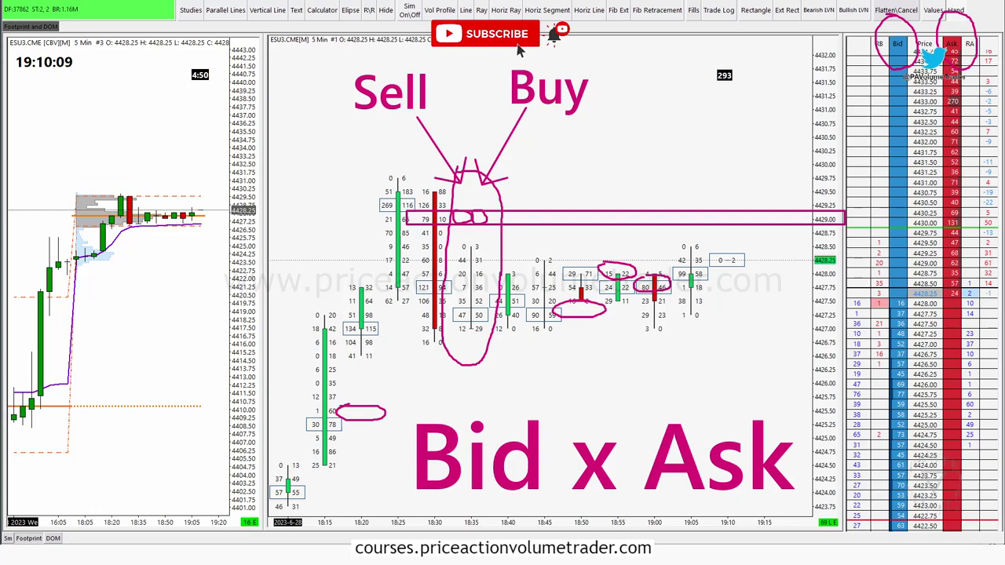
# - Draw an arrow above the 18:15 footprint bar, circle its top three bid-ask rows, and write 108 beside the 30 x 78 row
pyautogui.scroll(1, 669, 157)
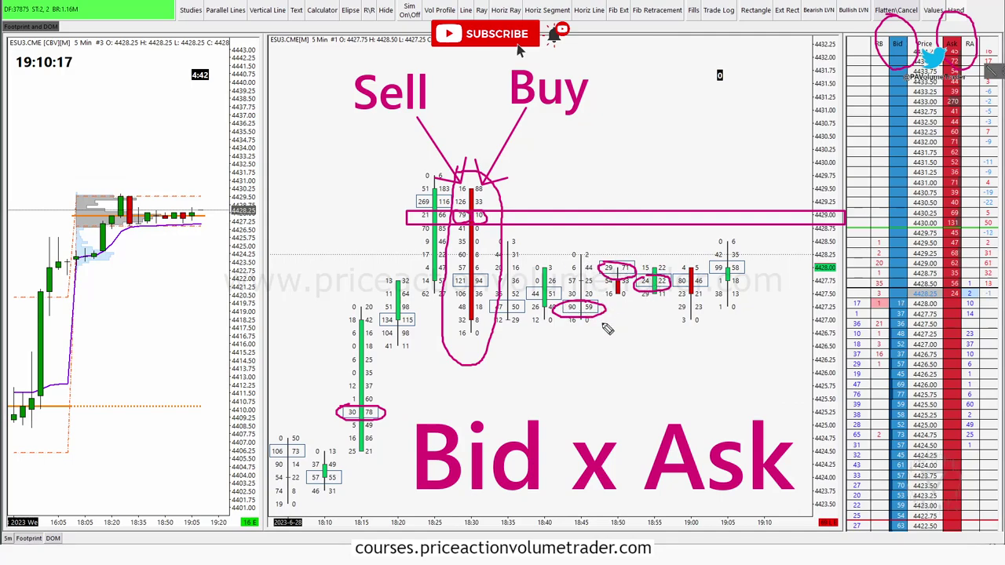
pyautogui.moveTo(356, 238)
pyautogui.mouseDown()
pyautogui.moveTo(356, 281)
pyautogui.moveTo(343, 275)
pyautogui.moveTo(371, 264)
pyautogui.mouseUp()
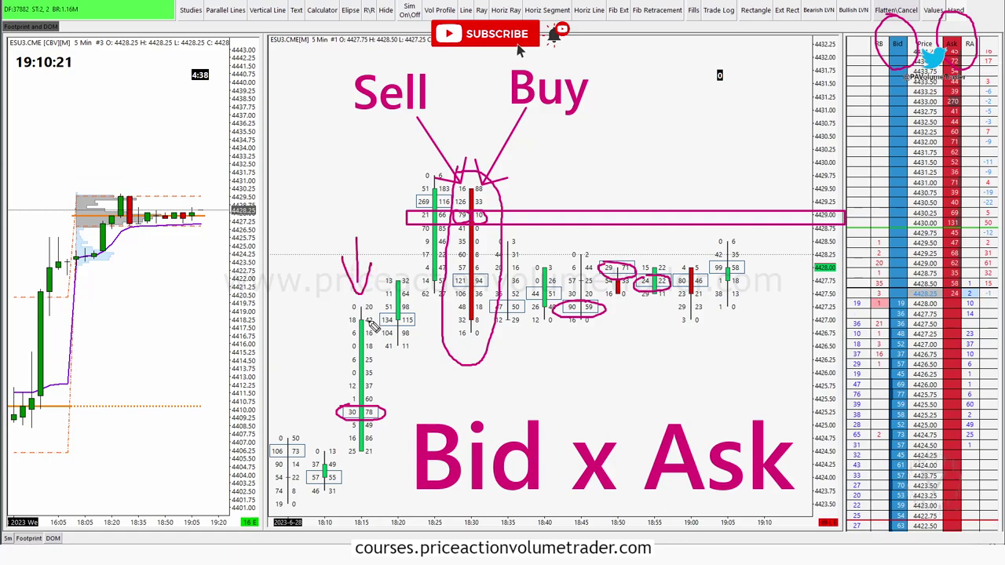
pyautogui.moveTo(351, 299)
pyautogui.mouseDown()
pyautogui.moveTo(384, 303)
pyautogui.moveTo(342, 318)
pyautogui.moveTo(382, 322)
pyautogui.moveTo(371, 317)
pyautogui.moveTo(346, 338)
pyautogui.moveTo(389, 336)
pyautogui.moveTo(365, 328)
pyautogui.mouseUp()
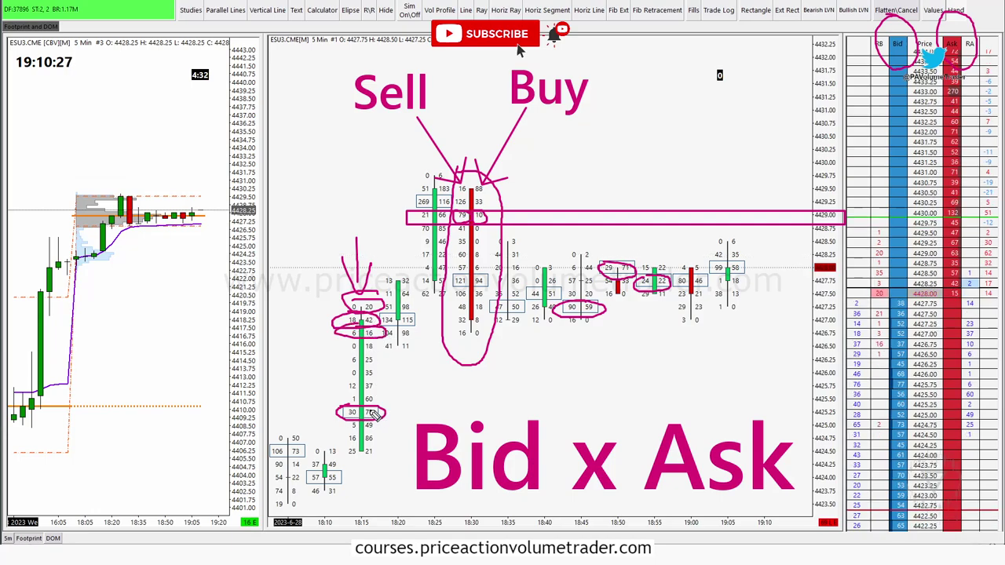
pyautogui.moveTo(390, 405)
pyautogui.mouseDown()
pyautogui.moveTo(392, 415)
pyautogui.moveTo(399, 404)
pyautogui.mouseUp()
pyautogui.moveTo(413, 402); pyautogui.dragTo(412, 402)
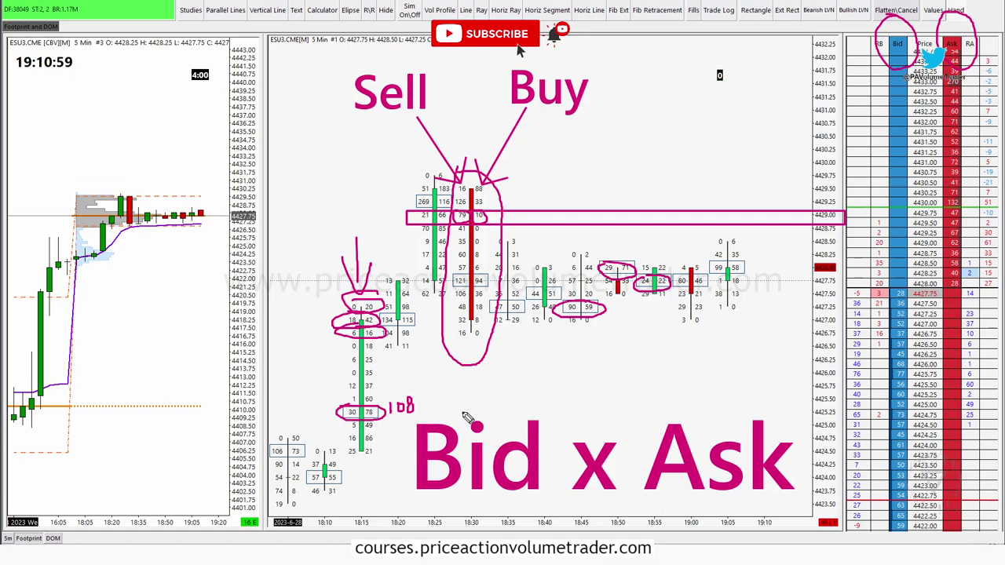
# - Handwrite an arrow and 78-30=48 beside the 108 note, and circle the ask values down the 18:15 footprint bar to 49
pyautogui.moveTo(462, 380)
pyautogui.mouseDown()
pyautogui.moveTo(476, 382)
pyautogui.moveTo(471, 395)
pyautogui.moveTo(491, 392)
pyautogui.moveTo(487, 380)
pyautogui.moveTo(483, 396)
pyautogui.mouseUp()
pyautogui.moveTo(415, 408)
pyautogui.mouseDown()
pyautogui.moveTo(446, 392)
pyautogui.moveTo(438, 391)
pyautogui.moveTo(572, 384)
pyautogui.moveTo(583, 397)
pyautogui.moveTo(605, 391)
pyautogui.moveTo(595, 410)
pyautogui.moveTo(611, 390)
pyautogui.moveTo(607, 406)
pyautogui.mouseUp()
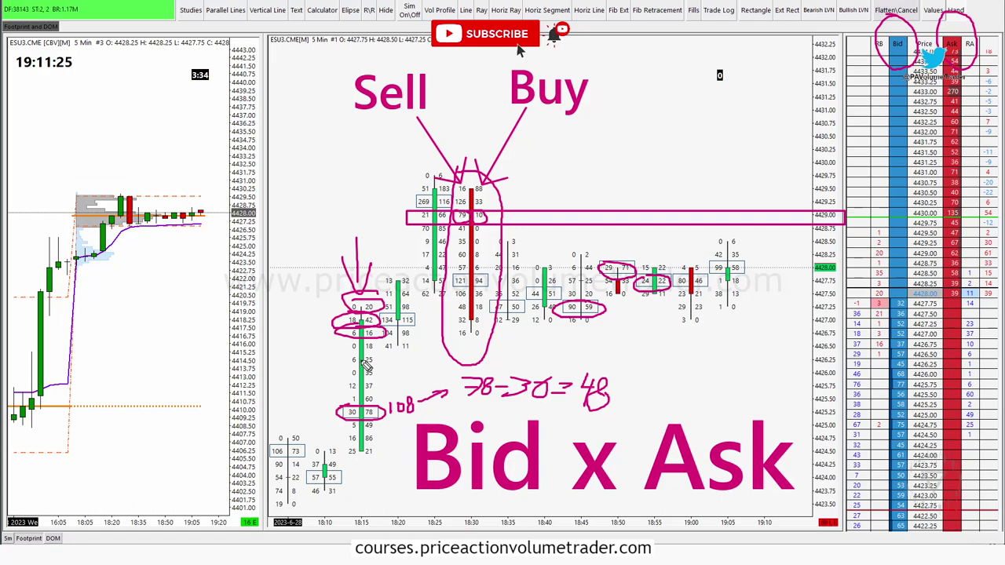
pyautogui.moveTo(381, 350)
pyautogui.mouseDown()
pyautogui.moveTo(367, 390)
pyautogui.moveTo(380, 395)
pyautogui.mouseUp()
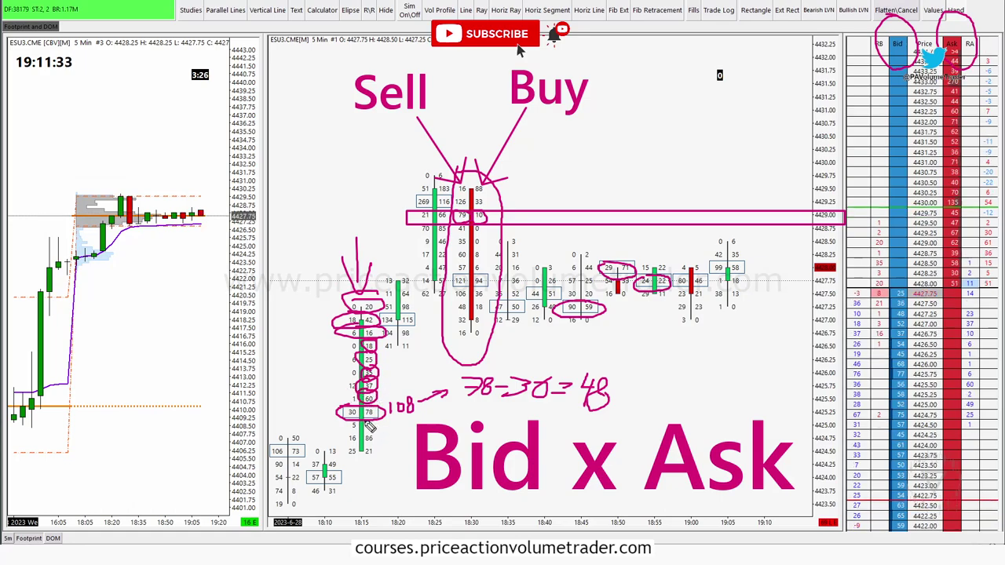
pyautogui.moveTo(373, 408)
pyautogui.mouseDown()
pyautogui.moveTo(380, 427)
pyautogui.moveTo(363, 416)
pyautogui.mouseUp()
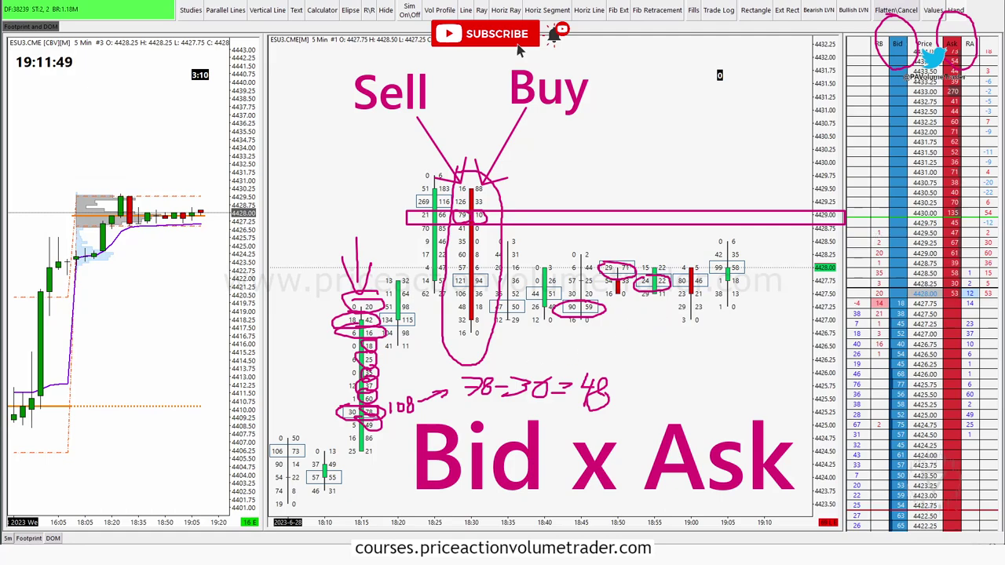
# - Undo all pen marks and handwritten calculations around the 18:15 bar, and clear every remaining annotation from the screen
pyautogui.hotkey('ctrl', 'z')
pyautogui.hotkey('ctrl', 'z')
pyautogui.hotkey('ctrl', 'z')
pyautogui.hotkey('ctrl', 'z')
pyautogui.hotkey('ctrl', 'z')
pyautogui.hotkey('ctrl', 'z')
pyautogui.hotkey('ctrl', 'z')
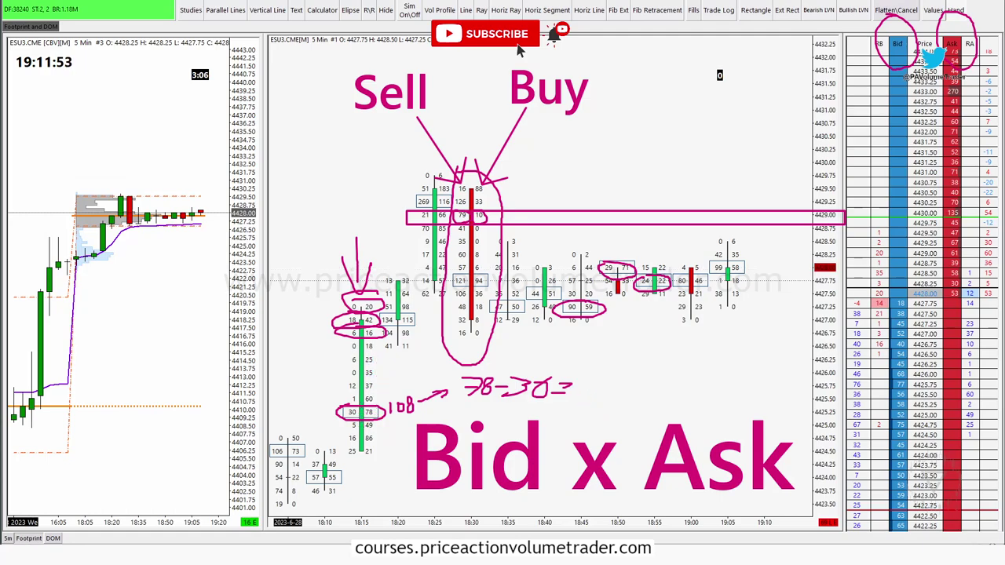
pyautogui.hotkey('ctrl', 'z')
pyautogui.hotkey('ctrl', 'z')
pyautogui.hotkey('ctrl', 'z')
pyautogui.hotkey('ctrl', 'z')
pyautogui.hotkey('ctrl', 'z')
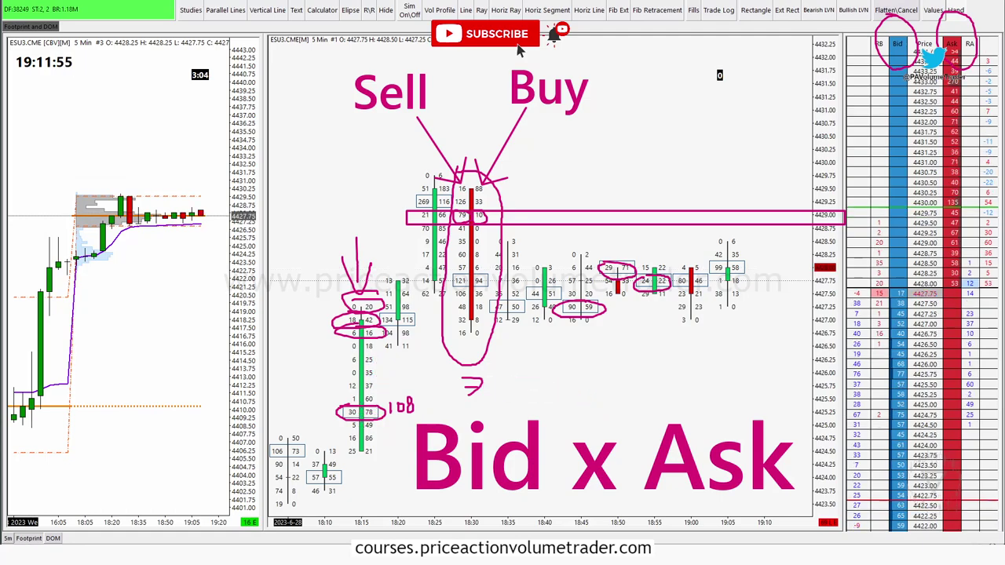
pyautogui.hotkey('ctrl', 'z')
pyautogui.hotkey('ctrl', 'z')
pyautogui.hotkey('ctrl', 'z')
pyautogui.hotkey('ctrl', 'z')
pyautogui.hotkey('ctrl', 'z')
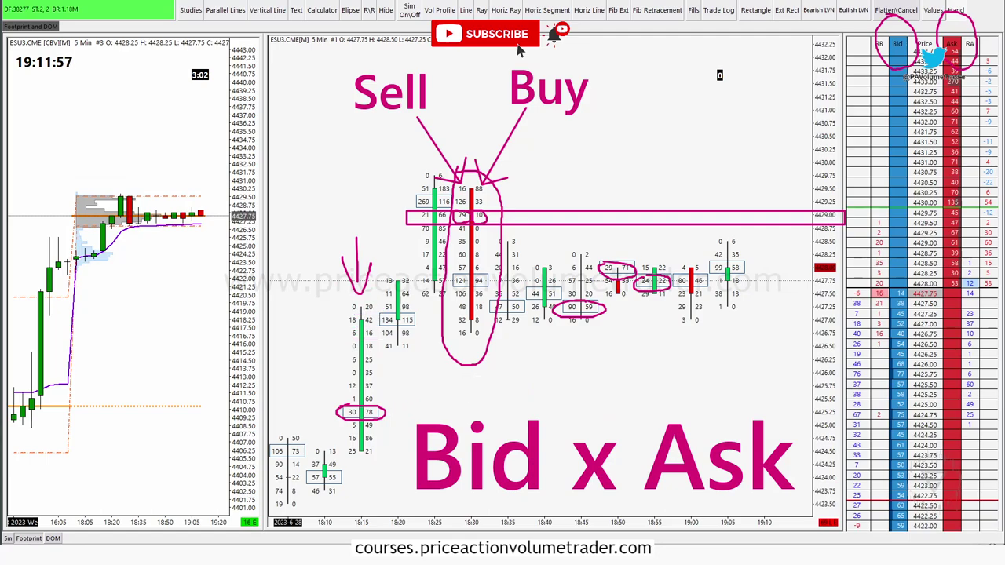
pyautogui.hotkey('ctrl', 'z')
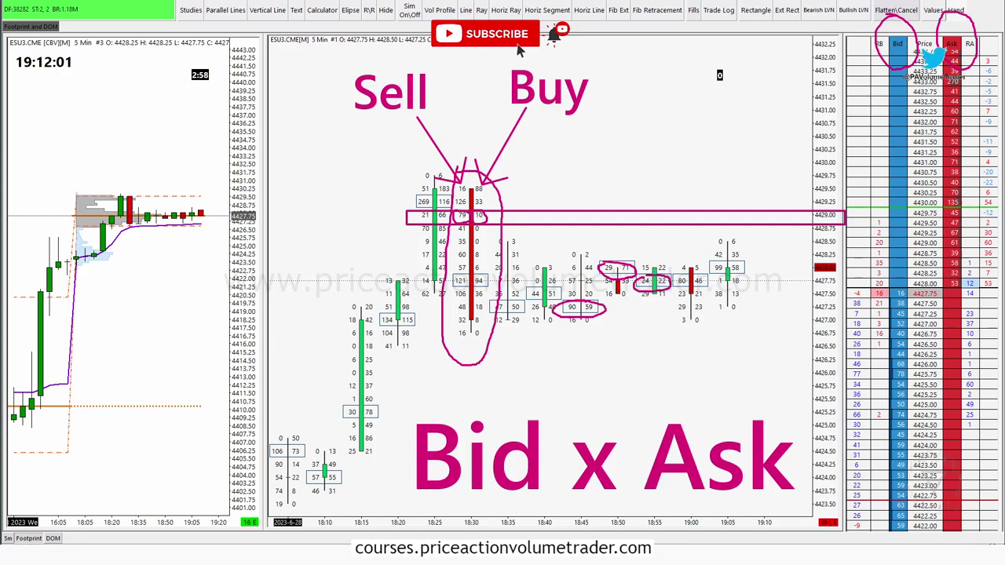
pyautogui.press('e')
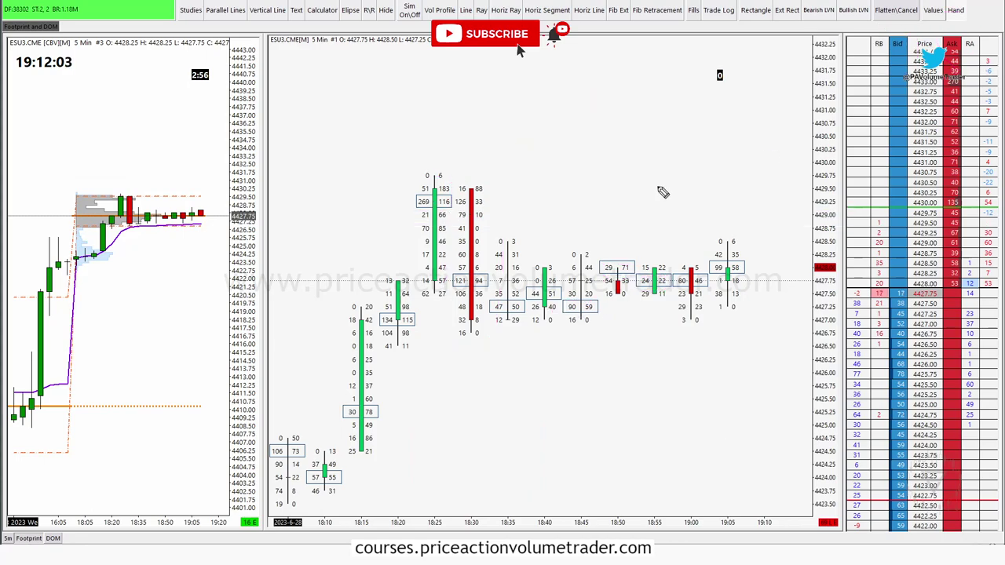
# - Circle the diagonal bid-ask pairs in the 18:30 bar, mark the DOM's current price with diagonal arrows, and sketch two opposing diagonal arrows below the bars
pyautogui.moveTo(455, 204)
pyautogui.mouseDown()
pyautogui.moveTo(485, 187)
pyautogui.moveTo(476, 206)
pyautogui.moveTo(459, 205)
pyautogui.moveTo(460, 218)
pyautogui.moveTo(484, 201)
pyautogui.moveTo(479, 224)
pyautogui.moveTo(468, 205)
pyautogui.moveTo(462, 235)
pyautogui.moveTo(490, 214)
pyautogui.moveTo(474, 239)
pyautogui.moveTo(466, 228)
pyautogui.moveTo(462, 245)
pyautogui.moveTo(482, 245)
pyautogui.moveTo(459, 239)
pyautogui.mouseUp()
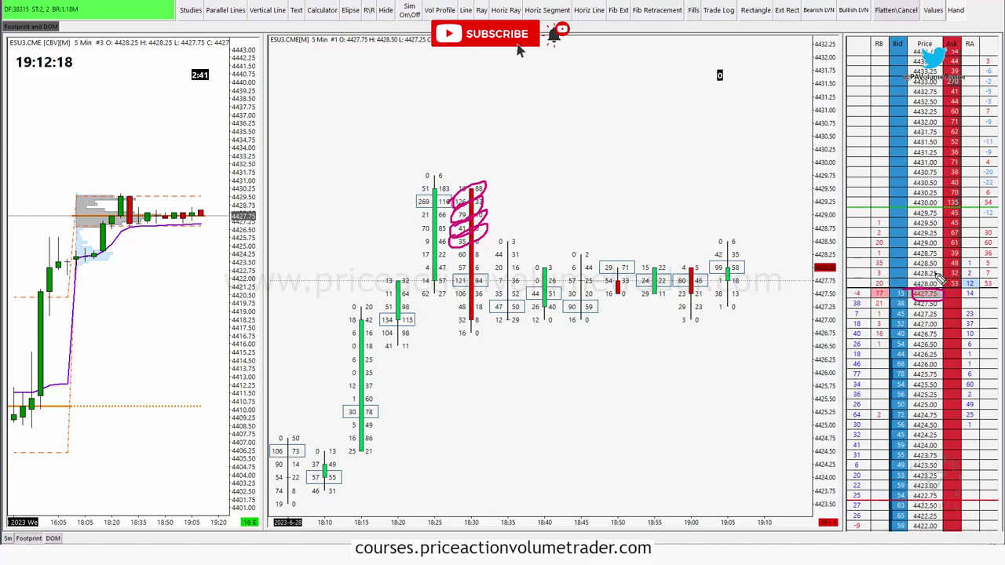
pyautogui.moveTo(946, 289)
pyautogui.mouseDown()
pyautogui.moveTo(991, 267)
pyautogui.moveTo(967, 289)
pyautogui.mouseUp()
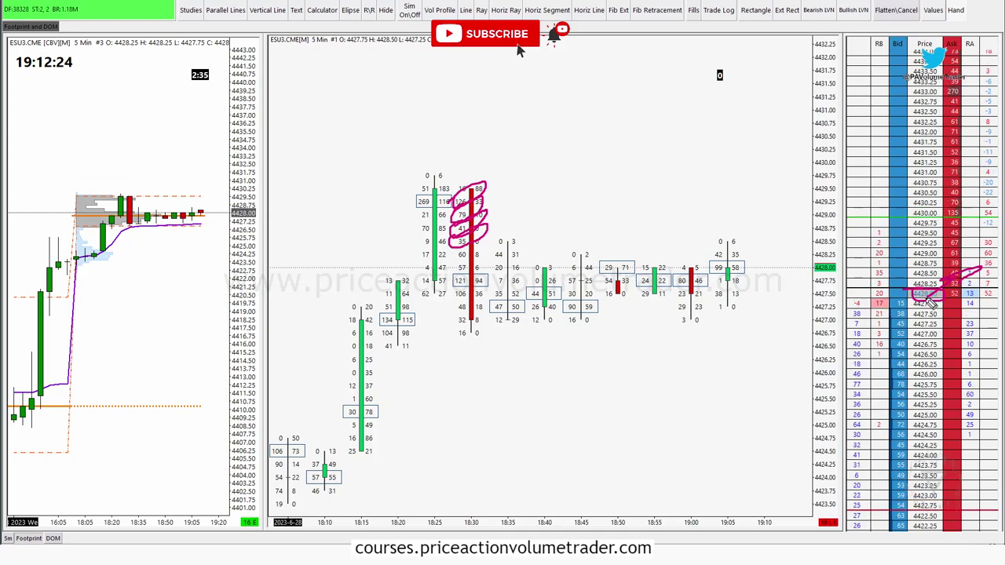
pyautogui.moveTo(895, 288)
pyautogui.mouseDown()
pyautogui.moveTo(900, 300)
pyautogui.moveTo(925, 293)
pyautogui.mouseUp()
pyautogui.moveTo(740, 366)
pyautogui.mouseDown()
pyautogui.moveTo(772, 351)
pyautogui.moveTo(772, 372)
pyautogui.moveTo(711, 411)
pyautogui.moveTo(706, 384)
pyautogui.moveTo(744, 404)
pyautogui.mouseUp()
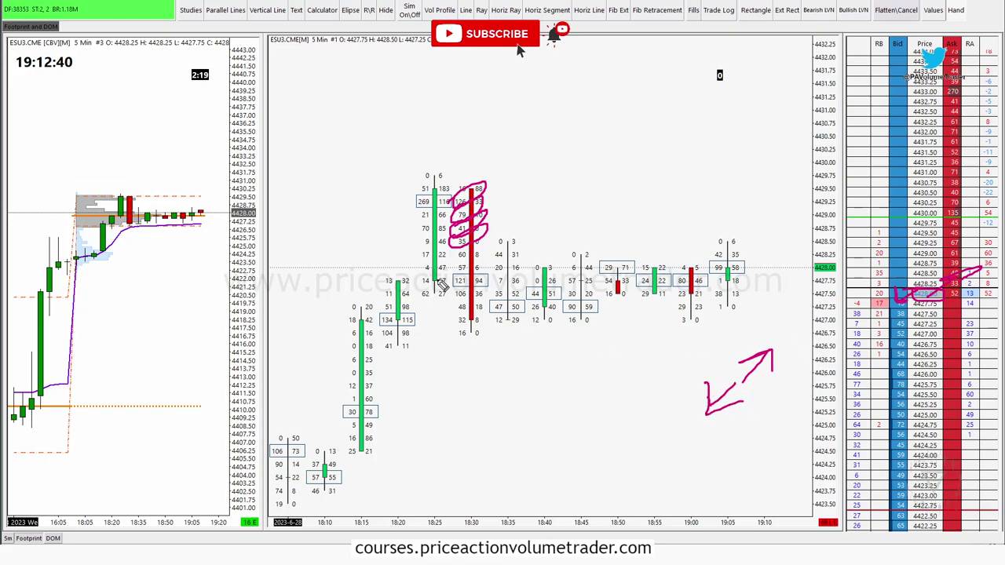
# - Circle the 18:45 footprint bar and its diagonal bid-ask pairs, and clear all annotations
pyautogui.moveTo(561, 236); pyautogui.dragTo(588, 228)
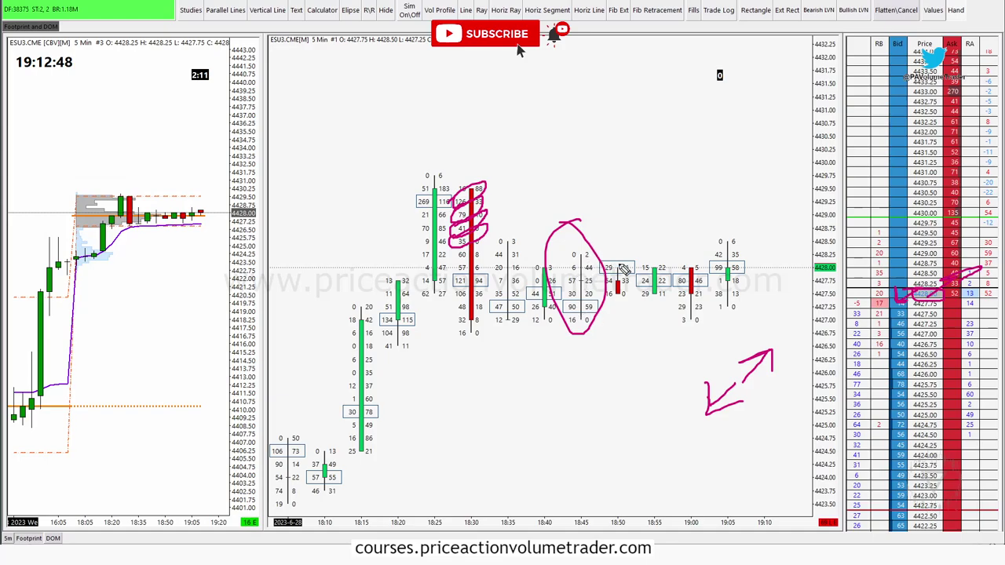
pyautogui.moveTo(573, 269)
pyautogui.mouseDown()
pyautogui.moveTo(593, 254)
pyautogui.moveTo(568, 276)
pyautogui.moveTo(588, 289)
pyautogui.moveTo(595, 268)
pyautogui.moveTo(570, 296)
pyautogui.moveTo(598, 279)
pyautogui.mouseUp()
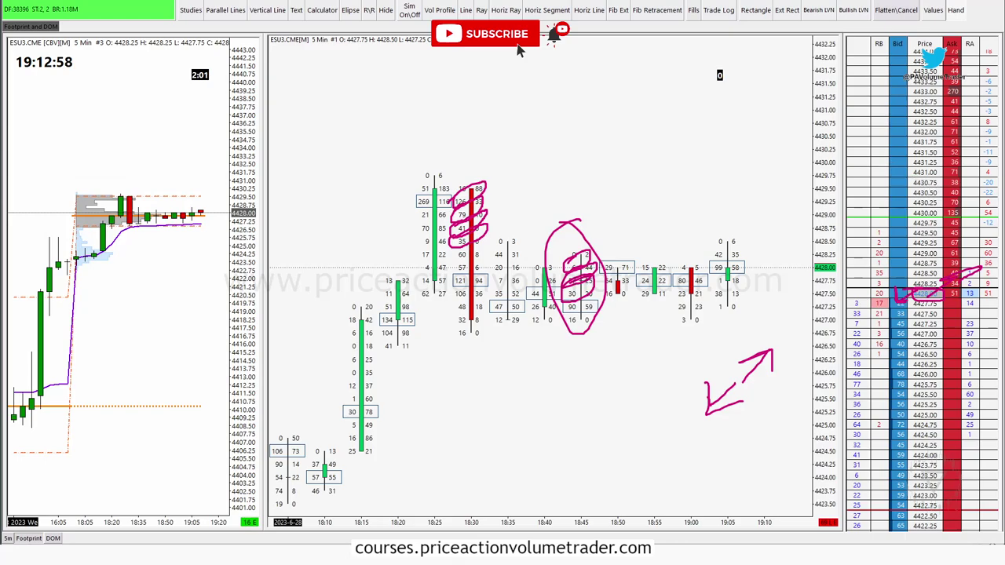
pyautogui.press('Escape')
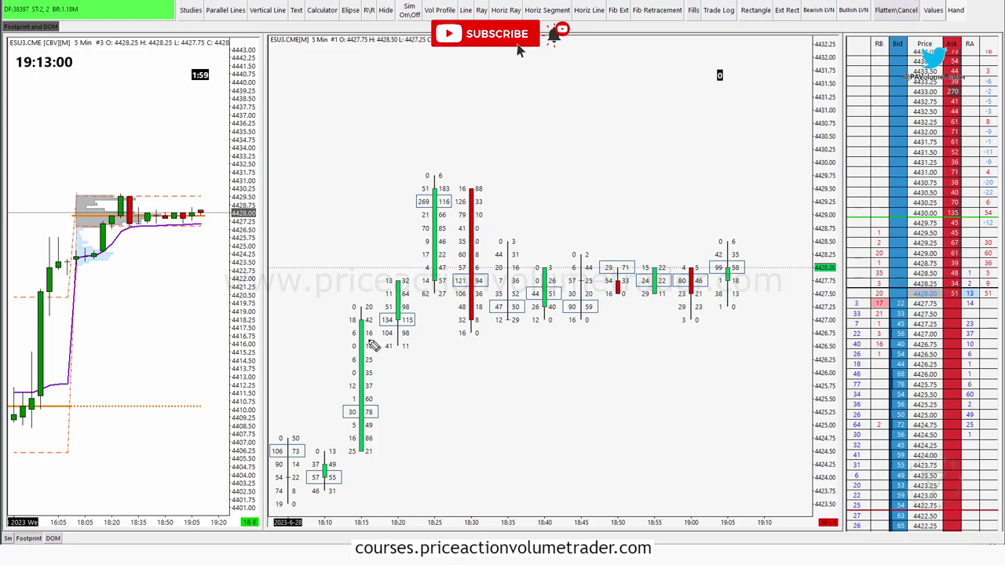
# - Circle diagonal bid-ask pairs in the middle of the 18:15 footprint bar in two rounds, clearing the marks after each
pyautogui.moveTo(357, 346)
pyautogui.mouseDown()
pyautogui.moveTo(374, 334)
pyautogui.moveTo(353, 354)
pyautogui.moveTo(354, 379)
pyautogui.moveTo(369, 372)
pyautogui.mouseUp()
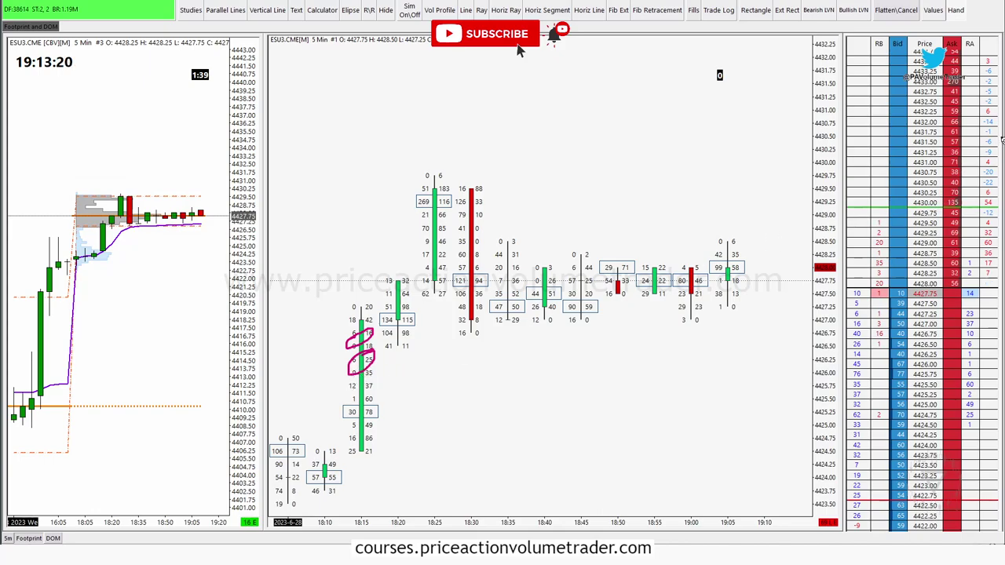
pyautogui.press('Escape')
pyautogui.moveTo(346, 367)
pyautogui.mouseDown()
pyautogui.moveTo(355, 388)
pyautogui.moveTo(350, 369)
pyautogui.mouseUp()
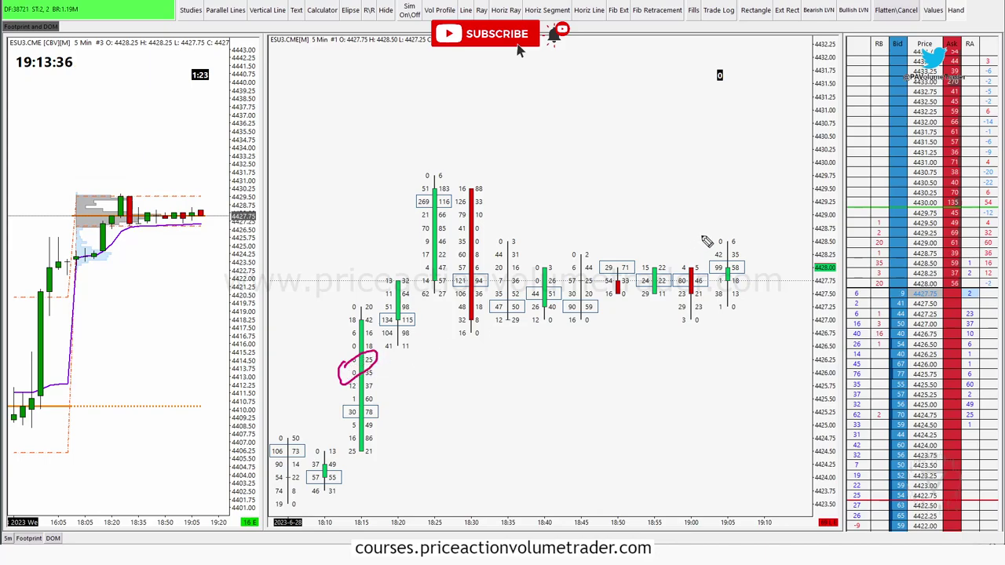
pyautogui.press('Escape')
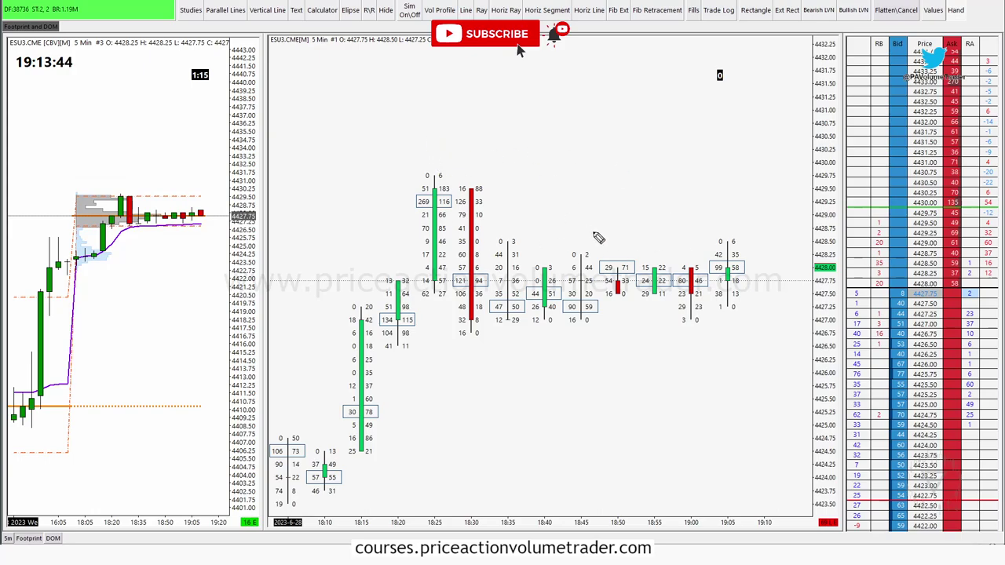
# - Circle the whole 18:45 footprint bar, draw short horizontal strokes beside its price rows, and clear the annotations
pyautogui.moveTo(567, 228)
pyautogui.mouseDown()
pyautogui.moveTo(597, 323)
pyautogui.moveTo(585, 233)
pyautogui.mouseUp()
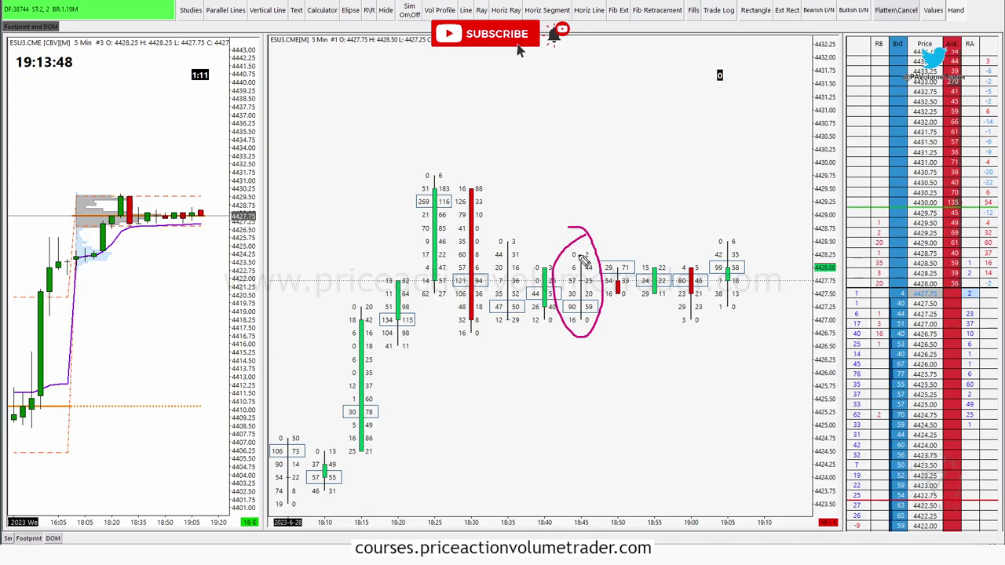
pyautogui.moveTo(597, 259); pyautogui.dragTo(621, 307)
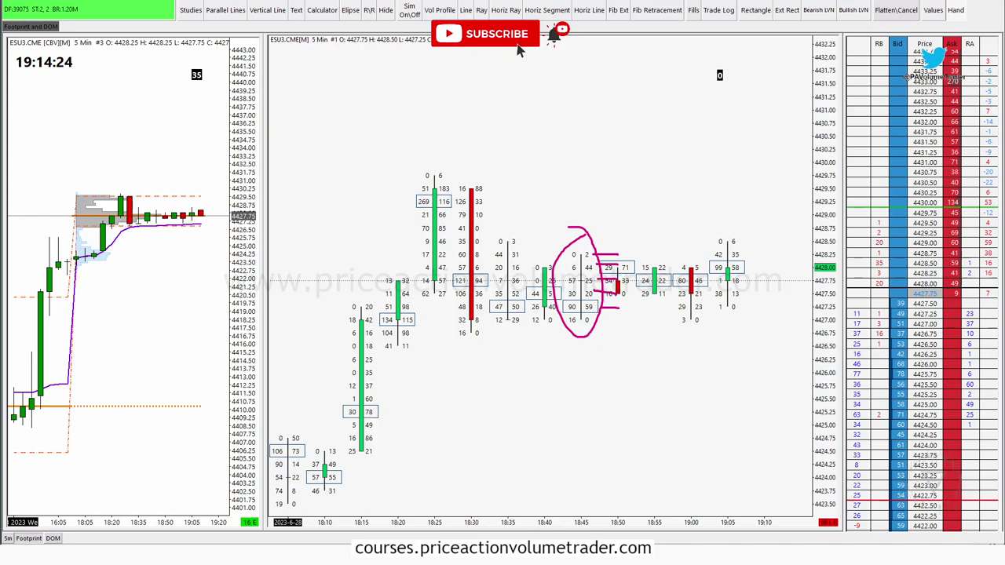
pyautogui.press('Escape')
# - Circle the DOM rows around the current price, and draw a large circle around the latest footprint bars from 19:05 onward
pyautogui.scroll(-1, 672, 242)
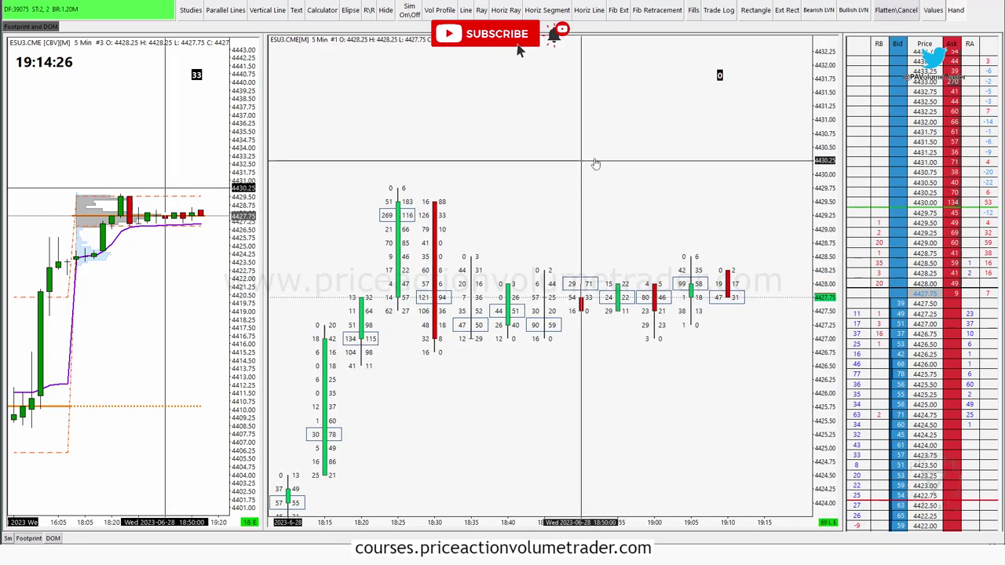
pyautogui.scroll(4, 117, 314)
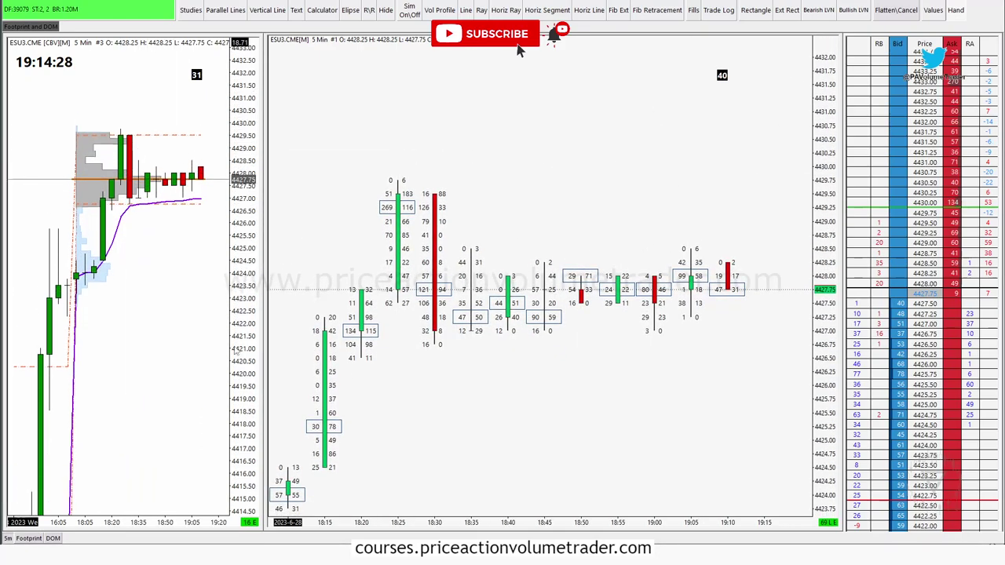
pyautogui.moveTo(822, 307); pyautogui.dragTo(788, 331)
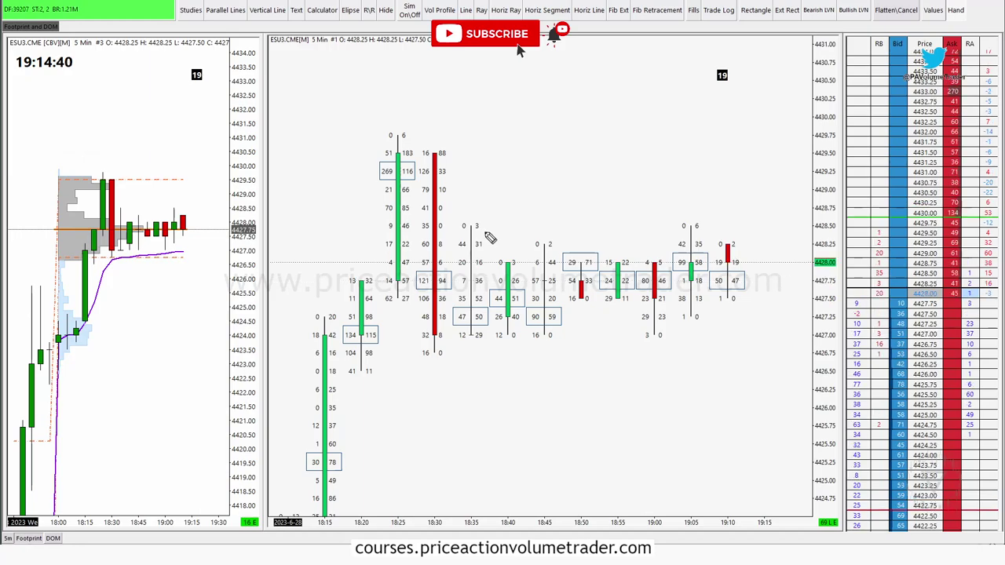
pyautogui.moveTo(915, 230)
pyautogui.mouseDown()
pyautogui.moveTo(978, 275)
pyautogui.moveTo(925, 228)
pyautogui.mouseUp()
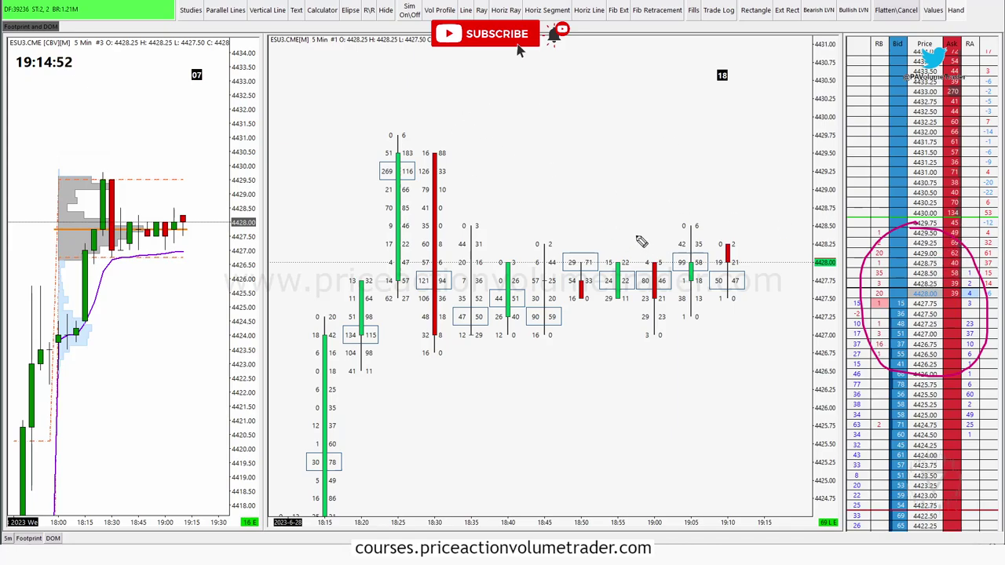
pyautogui.moveTo(709, 196)
pyautogui.mouseDown()
pyautogui.moveTo(774, 314)
pyautogui.moveTo(722, 190)
pyautogui.mouseUp()
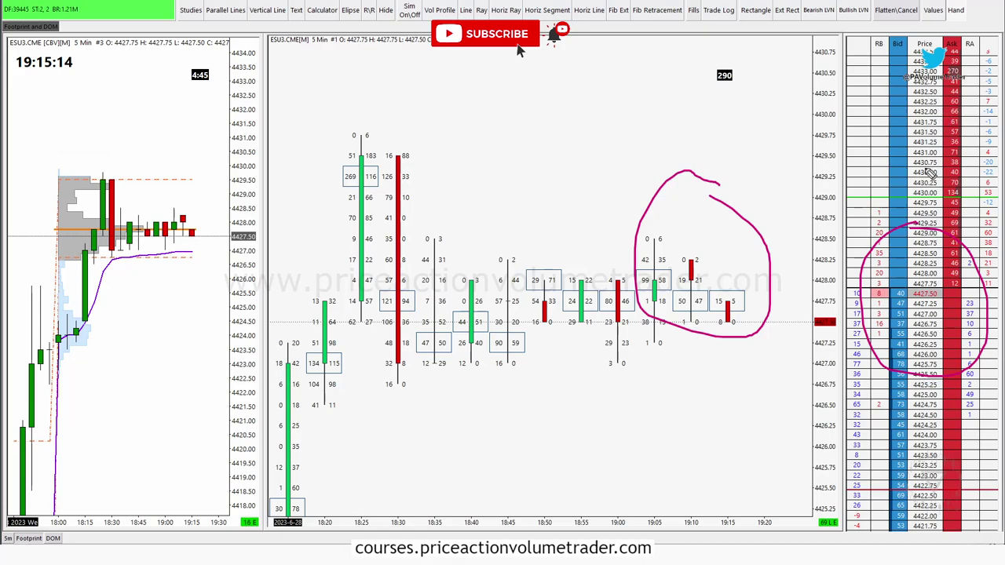
# - Draw thick vertical strokes down the DOM's bid and ask columns and above both sides of the 19:05 bar, and clear all annotations
pyautogui.moveTo(900, 17)
pyautogui.mouseDown()
pyautogui.moveTo(910, 149)
pyautogui.moveTo(899, 24)
pyautogui.moveTo(906, 56)
pyautogui.mouseUp()
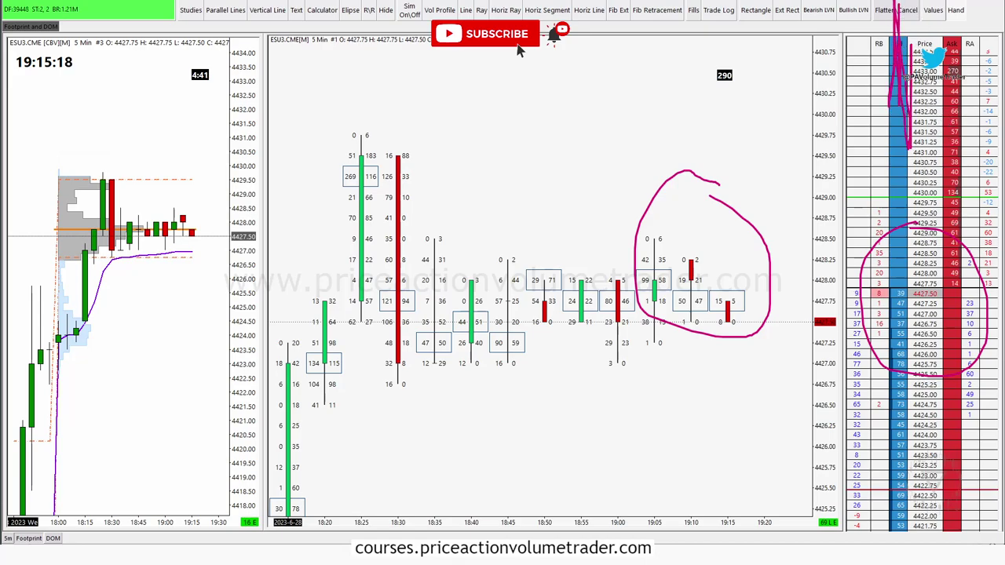
pyautogui.moveTo(961, 24); pyautogui.dragTo(953, 84)
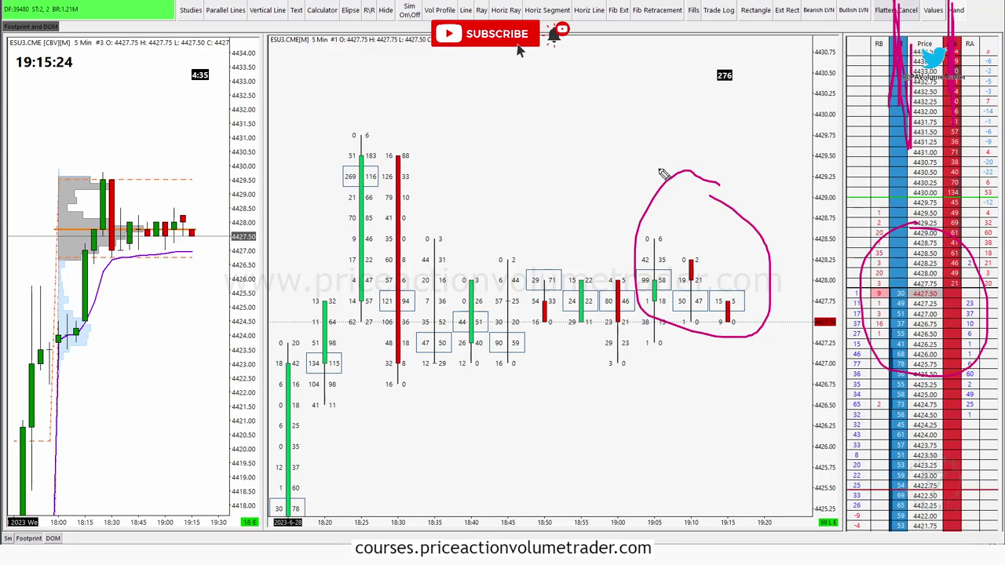
pyautogui.moveTo(663, 158)
pyautogui.mouseDown()
pyautogui.moveTo(662, 232)
pyautogui.moveTo(670, 223)
pyautogui.mouseUp()
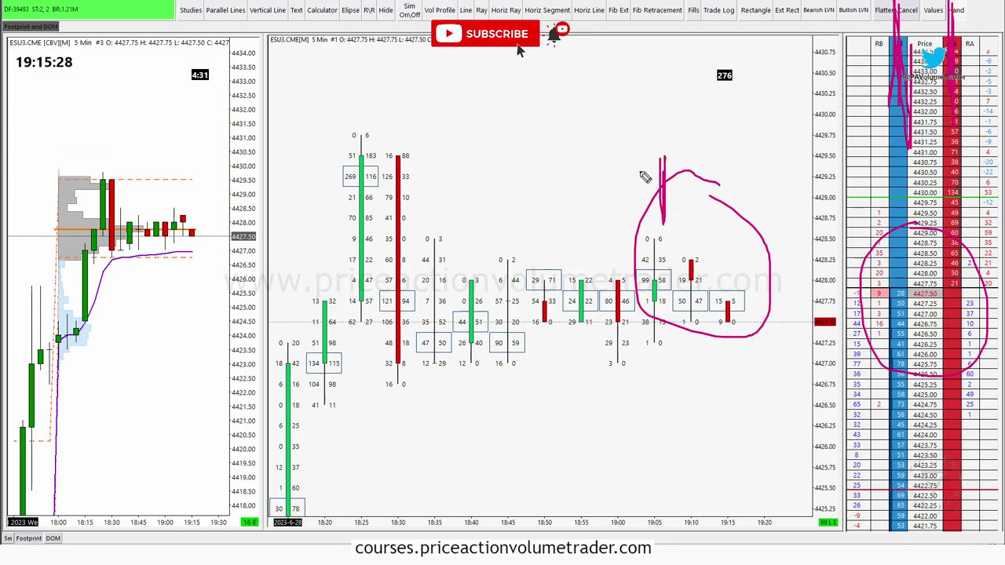
pyautogui.moveTo(646, 167)
pyautogui.mouseDown()
pyautogui.moveTo(651, 220)
pyautogui.moveTo(655, 161)
pyautogui.mouseUp()
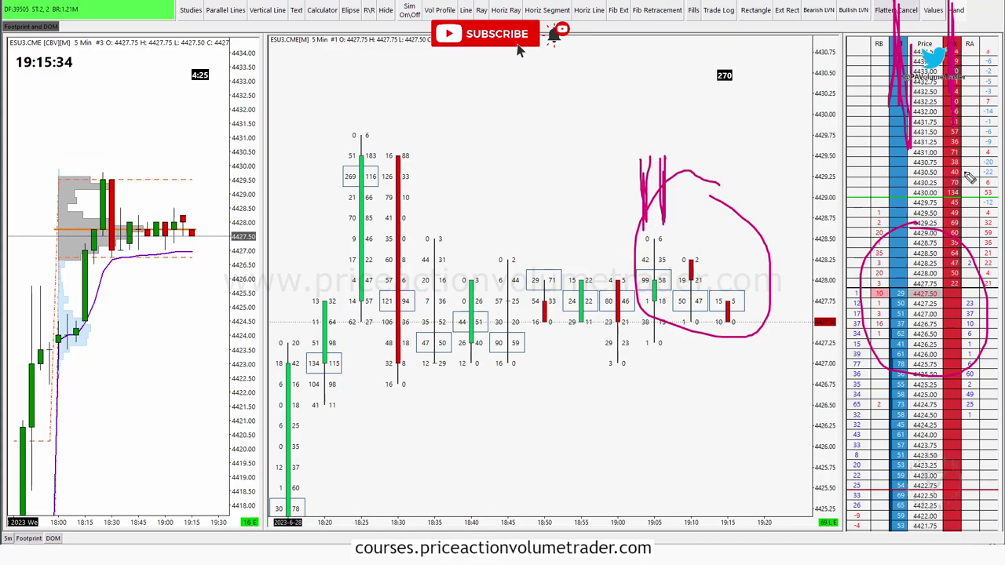
pyautogui.press('Escape')
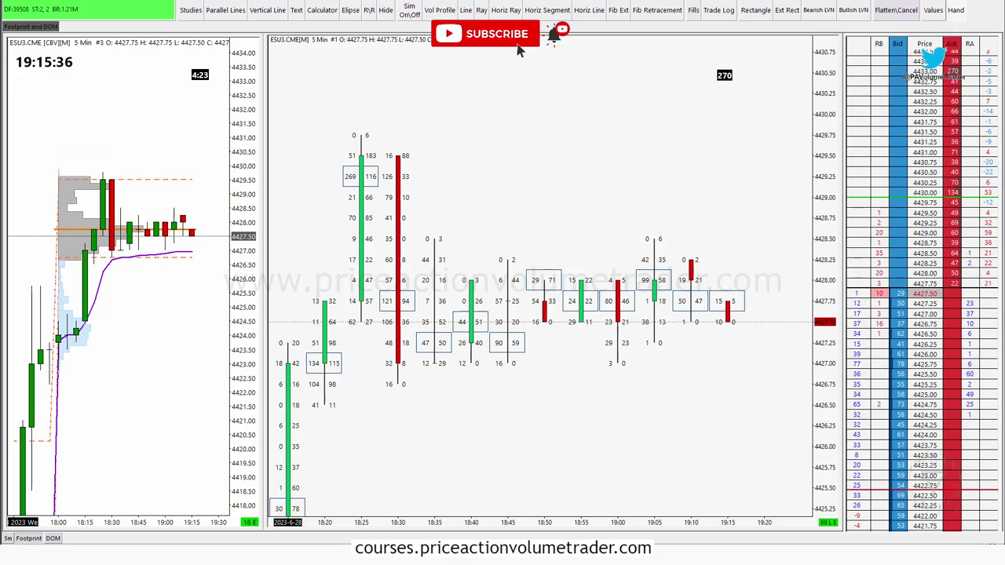